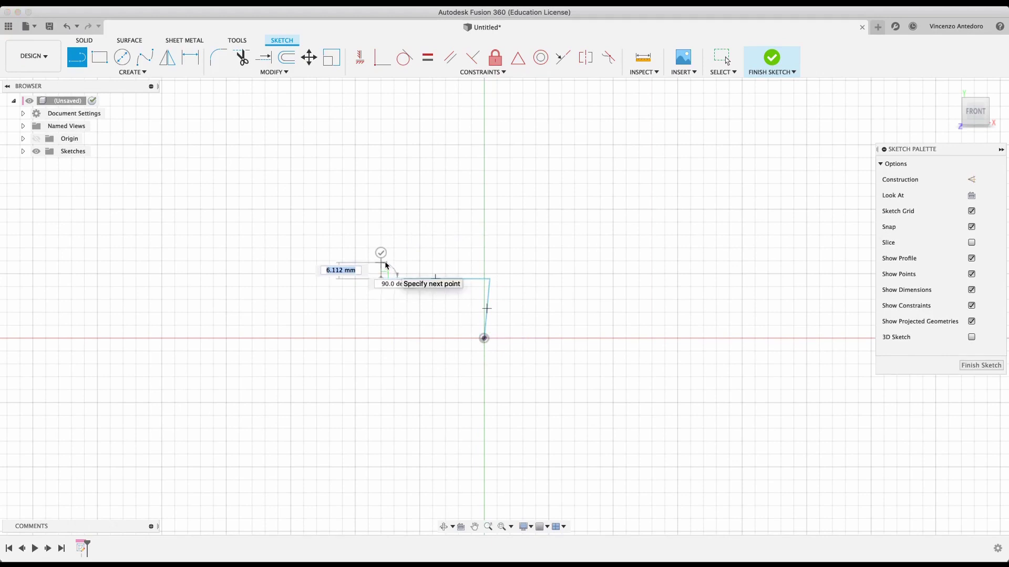
# - Complete the closed stepped outline with straight lines, closing it along the horizontal axis with a base about 85 mm long ending at the origin
pyautogui.click(382, 261)
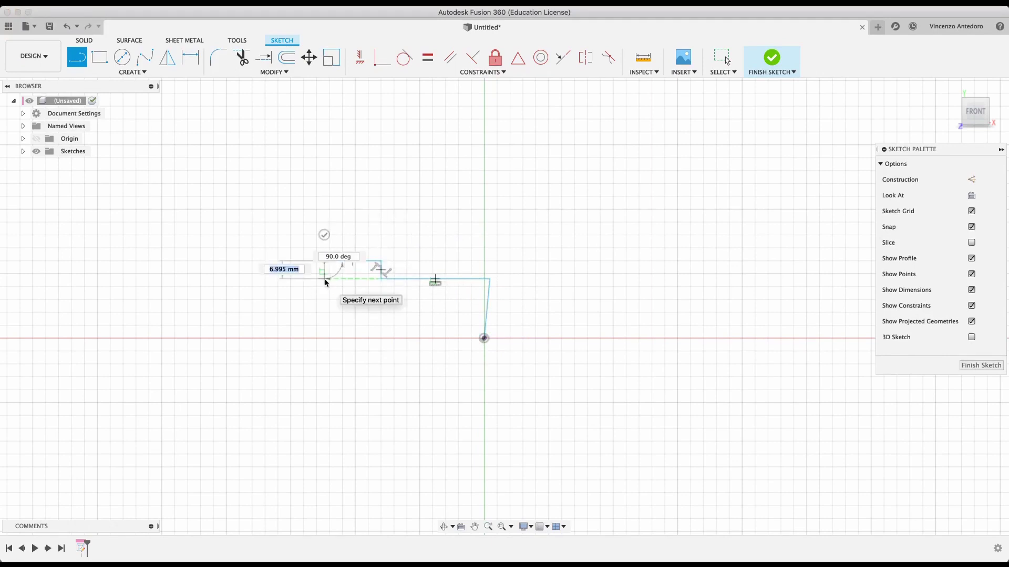
pyautogui.click(325, 279)
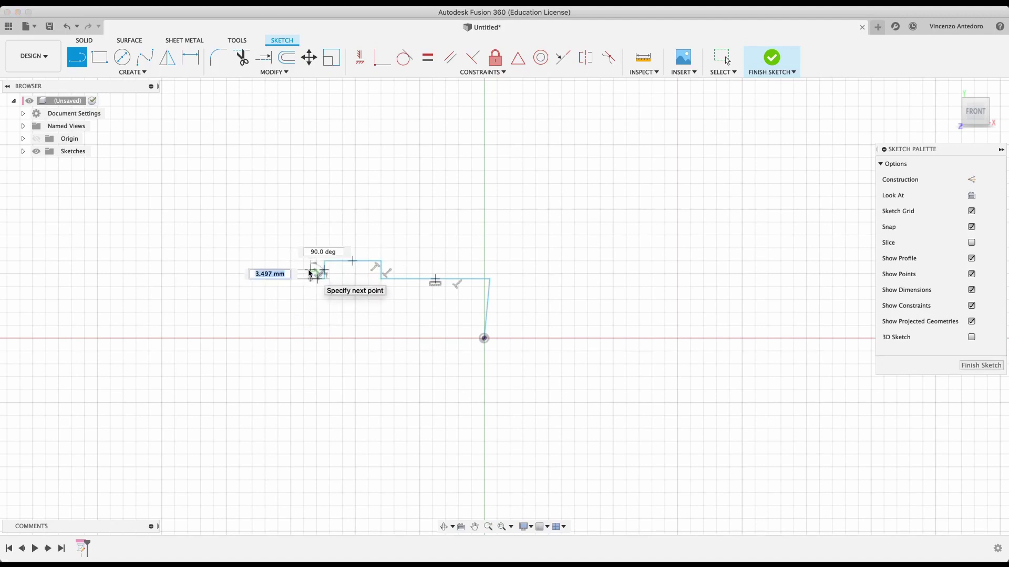
pyautogui.click(265, 270)
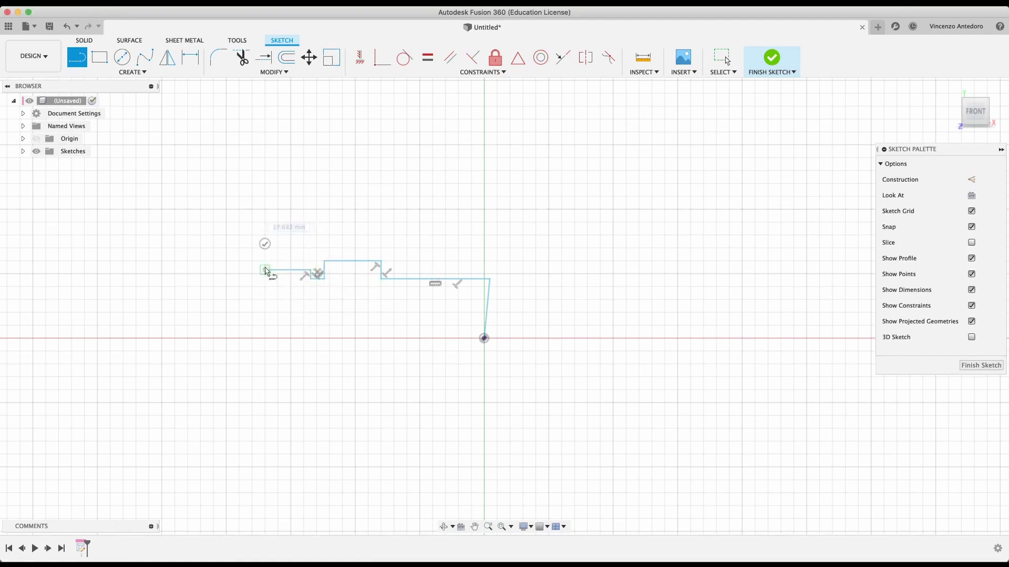
pyautogui.click(264, 338)
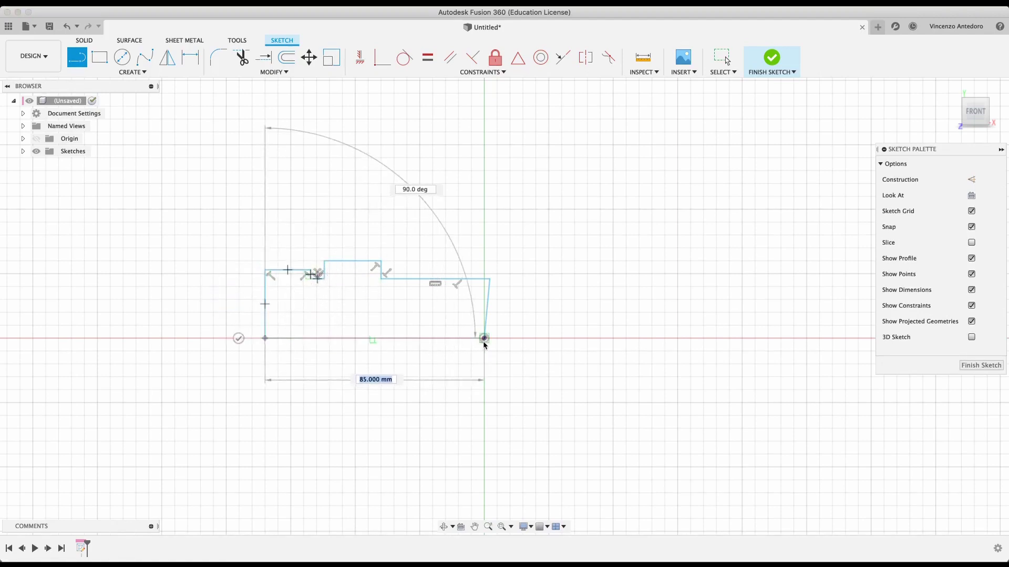
pyautogui.click(484, 338)
pyautogui.rightClick(485, 338)
pyautogui.click(522, 338)
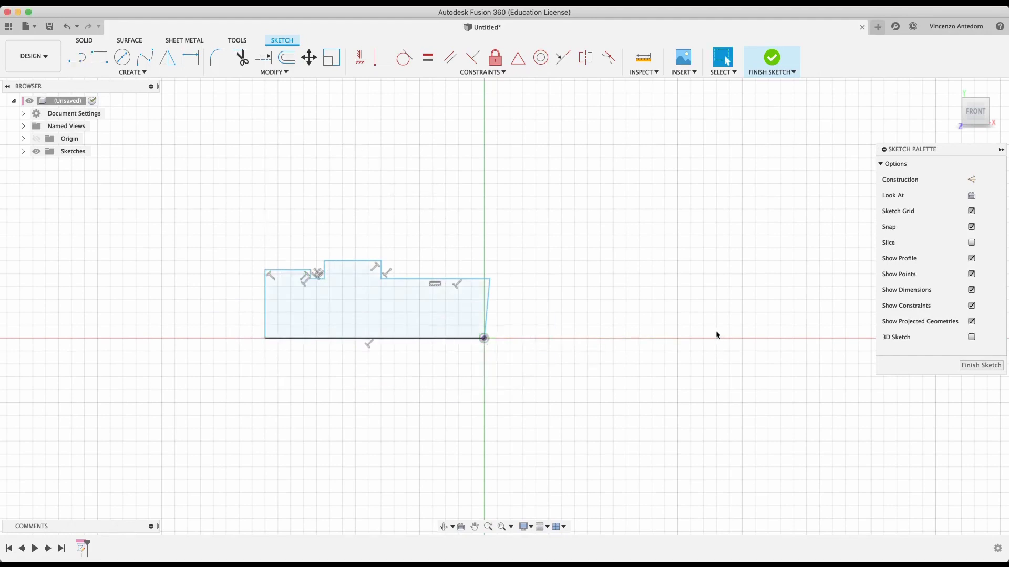
# - Apply the Horizontal/Vertical constraint to the slanted edge rising from the origin and to the profile's left end edge
pyautogui.click(489, 304)
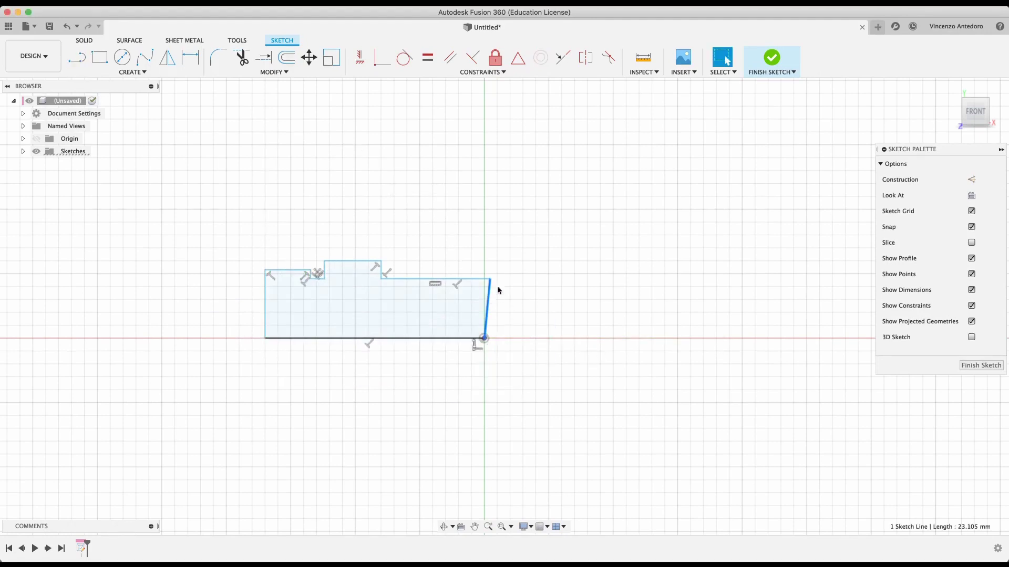
pyautogui.click(359, 58)
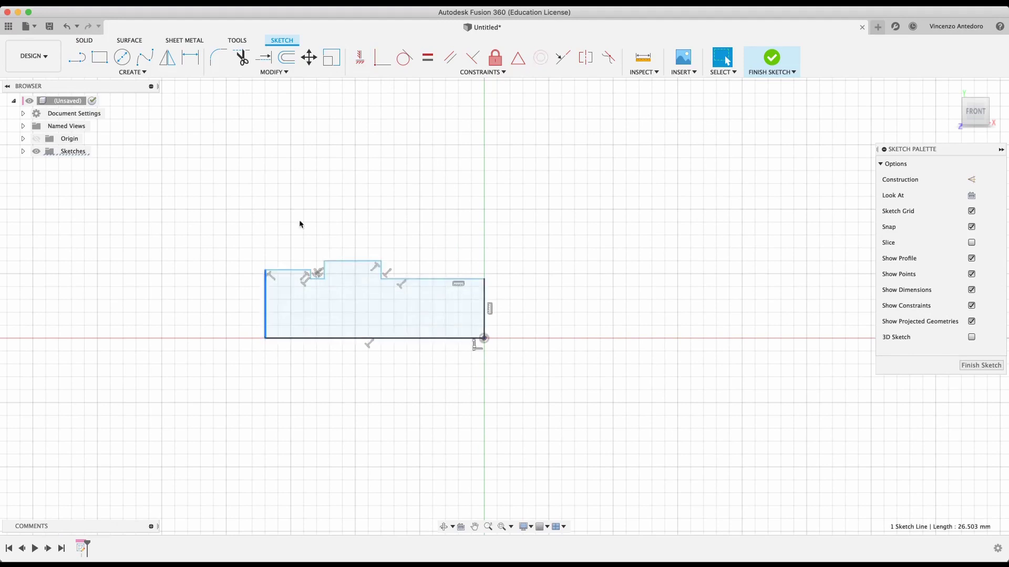
pyautogui.click(361, 59)
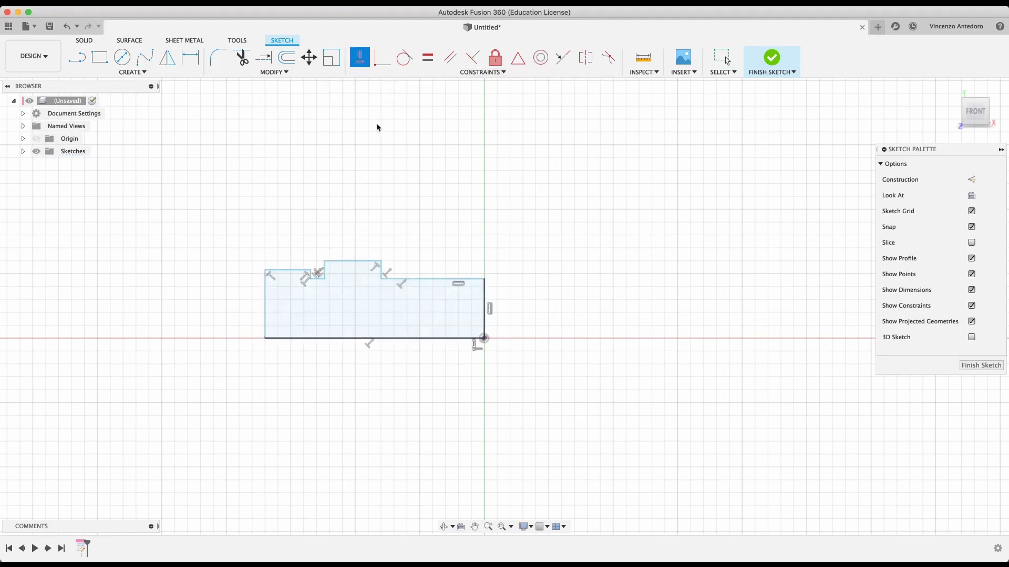
# - Dimension the profile's base line along the horizontal axis to 58 mm
pyautogui.click(190, 58)
pyautogui.click(374, 342)
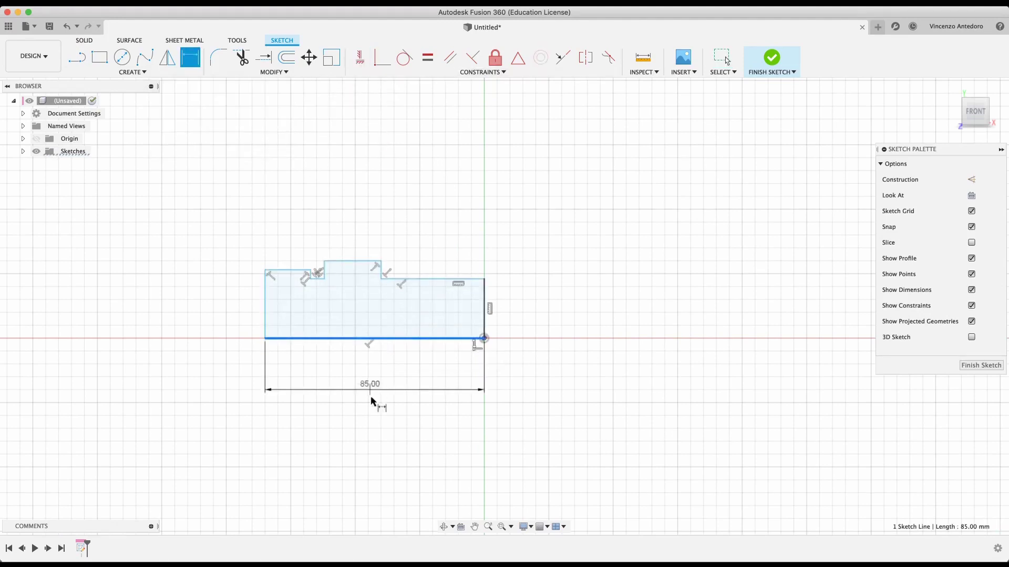
pyautogui.click(376, 415)
pyautogui.write('58')
pyautogui.press('Return')
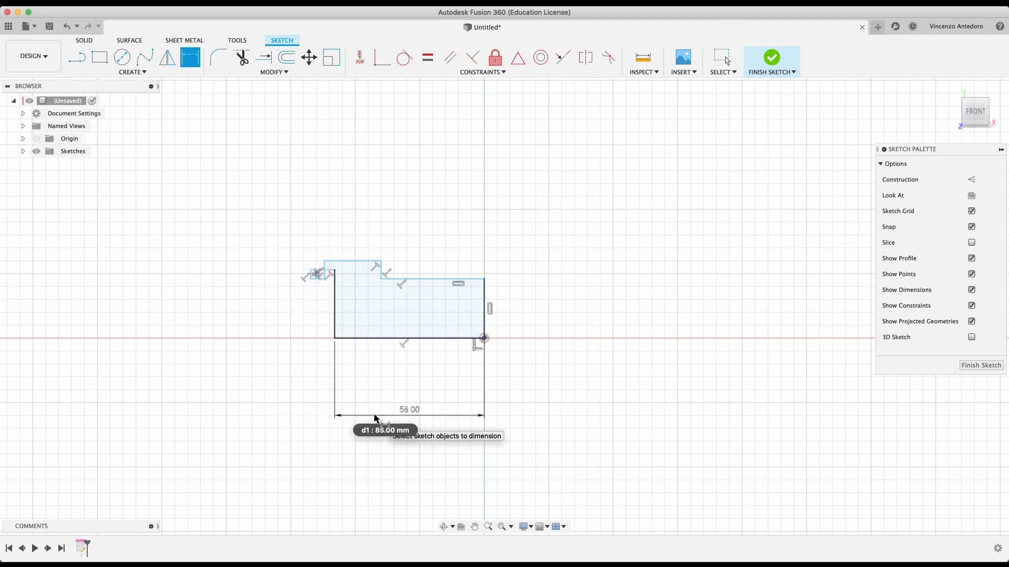
# - Dimension the length of the upper edge next to the right end to 25 mm
pyautogui.click(190, 58)
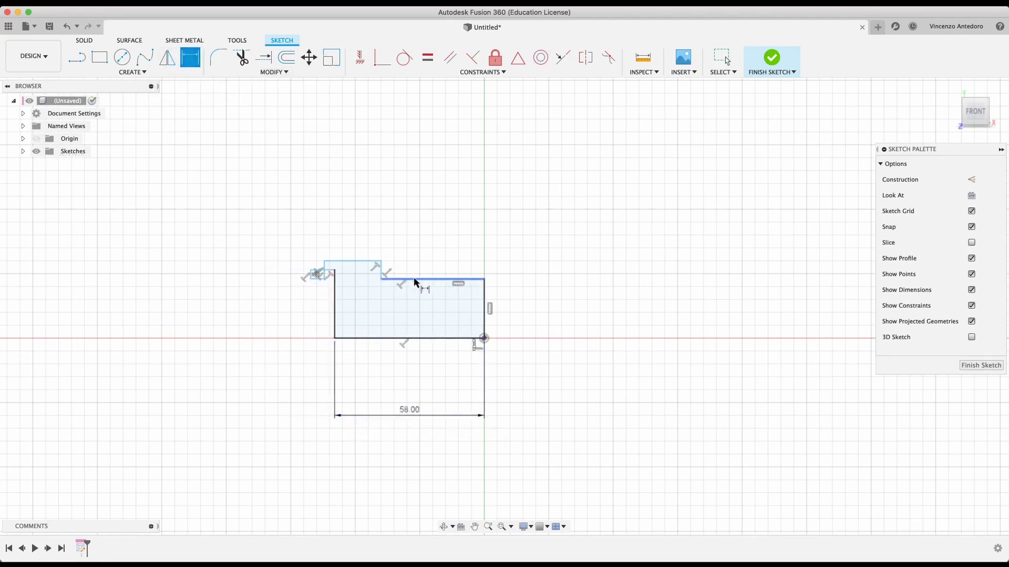
pyautogui.click(414, 282)
pyautogui.click(416, 199)
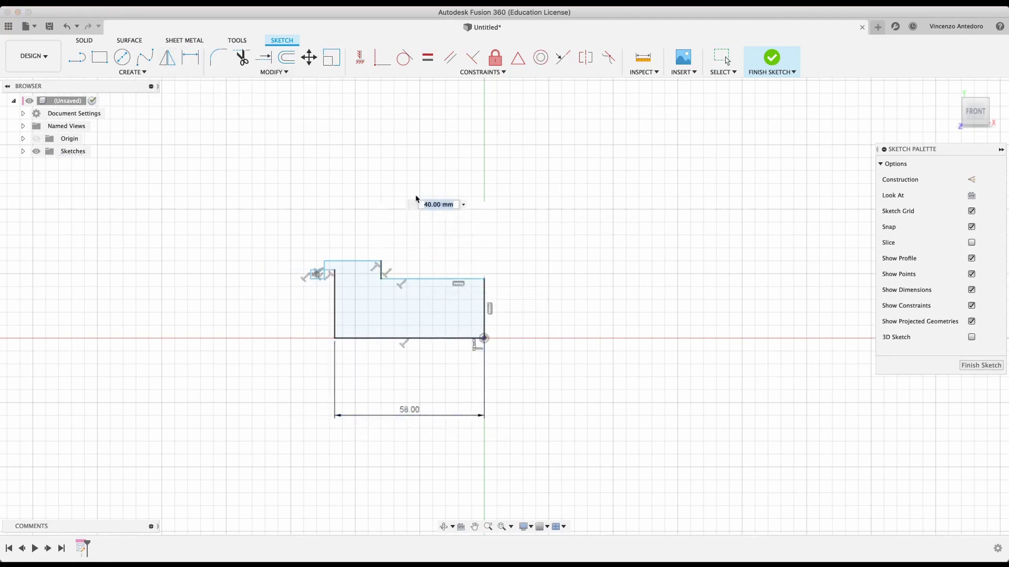
pyautogui.press('Return')
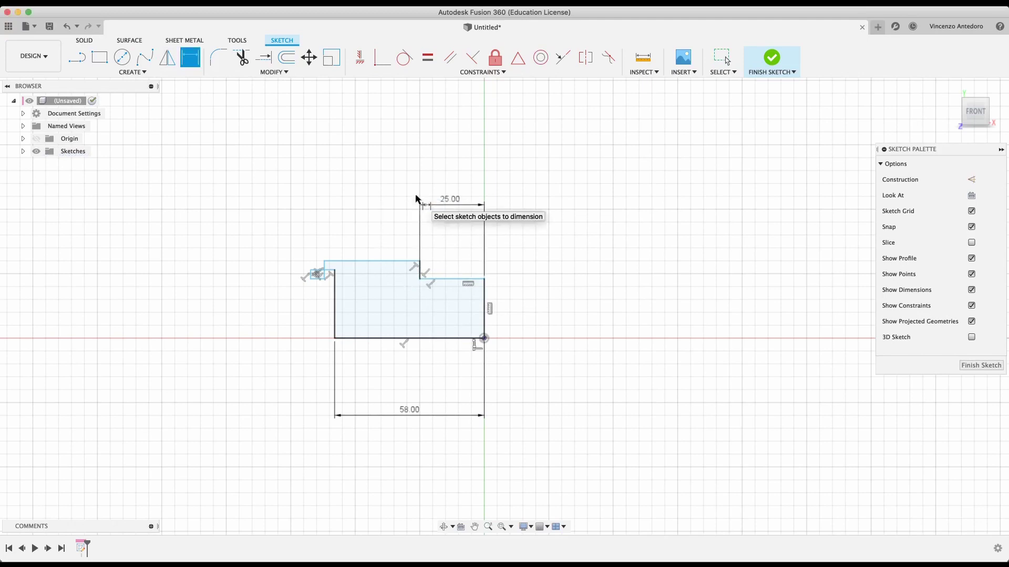
# - Dimension the width of the raised middle step to 15 mm
pyautogui.click(395, 265)
pyautogui.click(402, 215)
pyautogui.write('15')
pyautogui.press('Return')
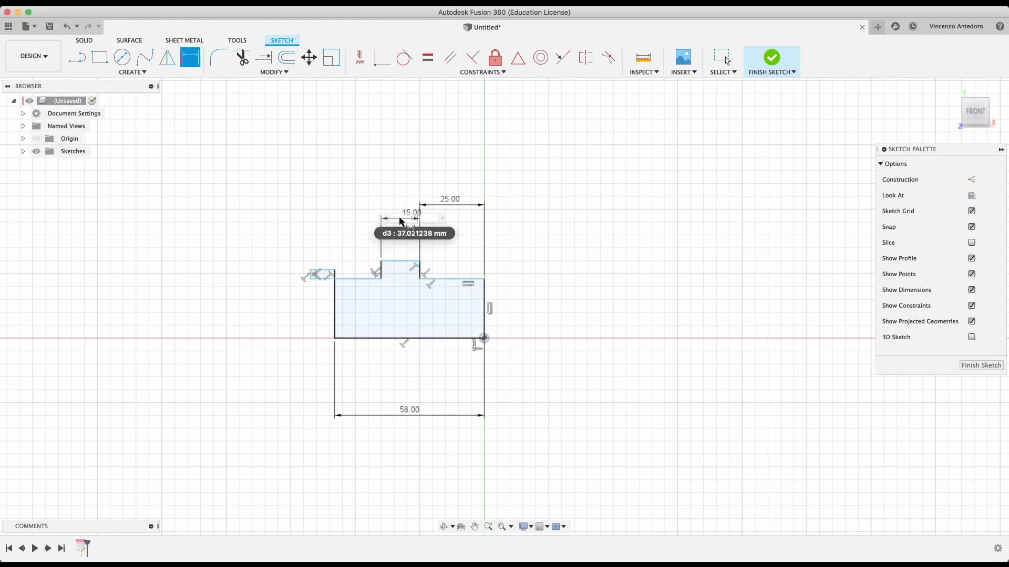
pyautogui.press('Escape')
# - Move the short vertical notch edge that sticks out past the left end back inside, between the left end and the raised step
pyautogui.scroll(8, 323, 291)
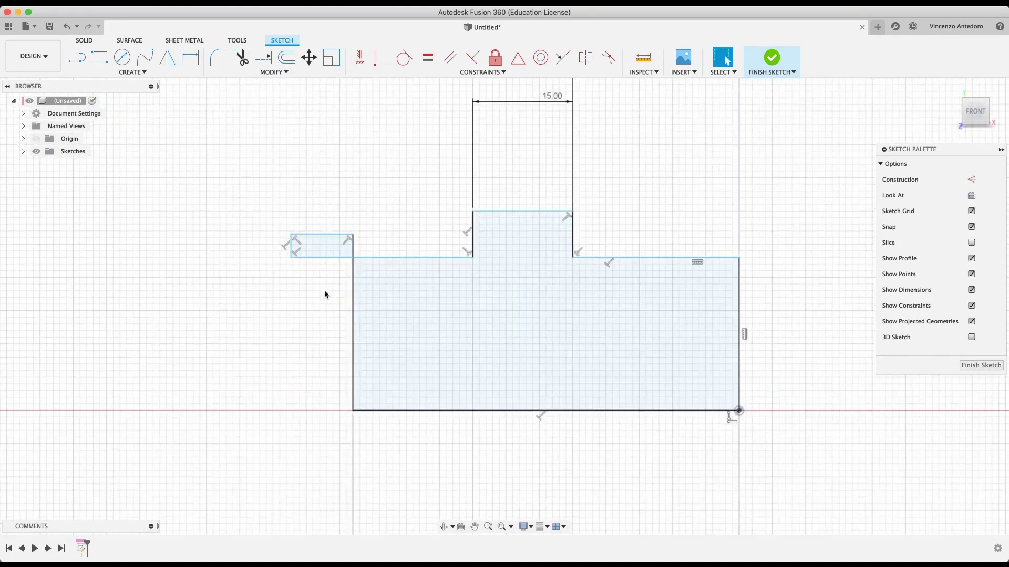
pyautogui.moveTo(284, 239); pyautogui.dragTo(458, 247)
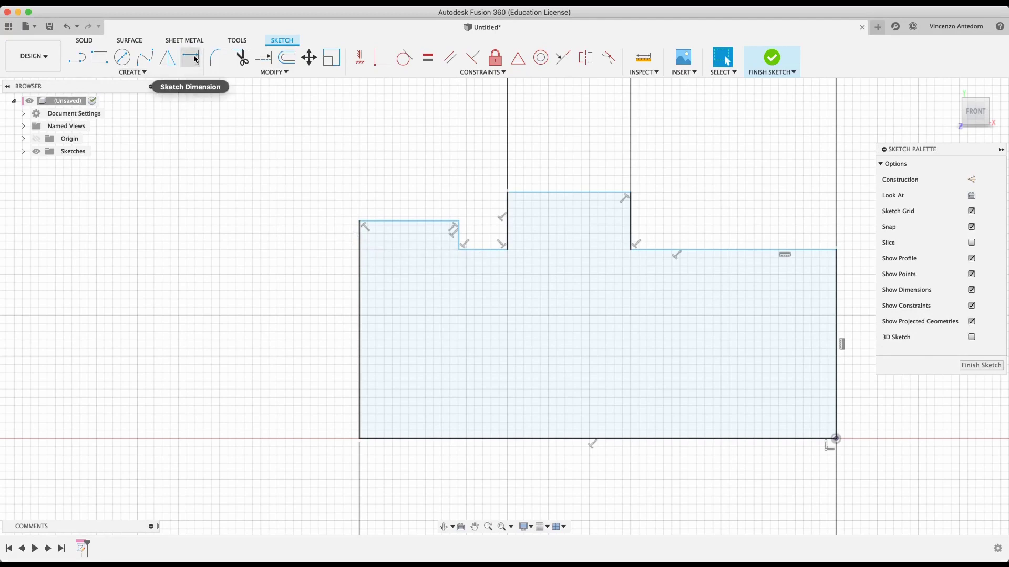
# - Draw an inner stepped line across the profile: about 38 mm from the left end, a short rise, and about 20 mm to the right end
pyautogui.click(77, 56)
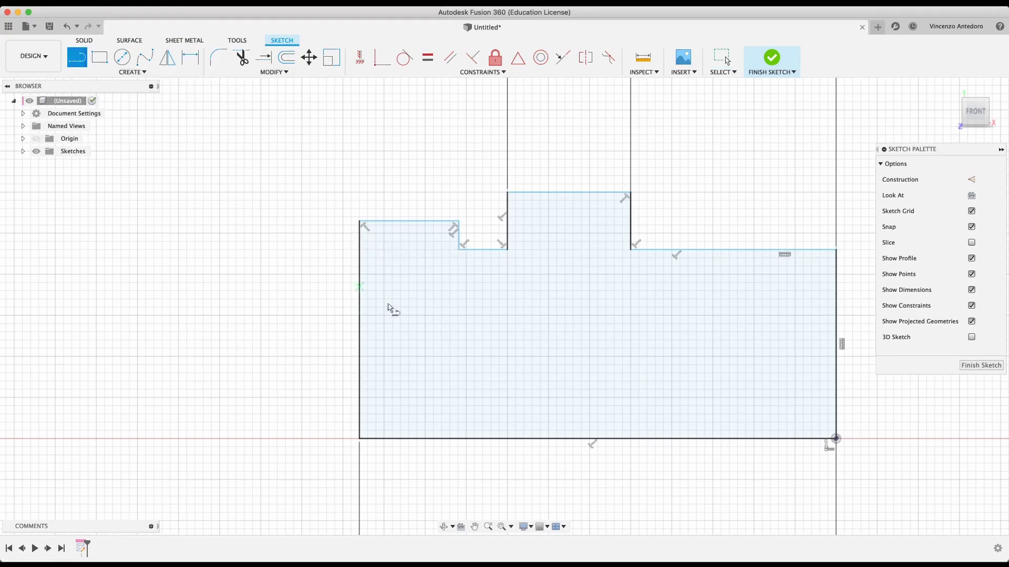
pyautogui.click(360, 298)
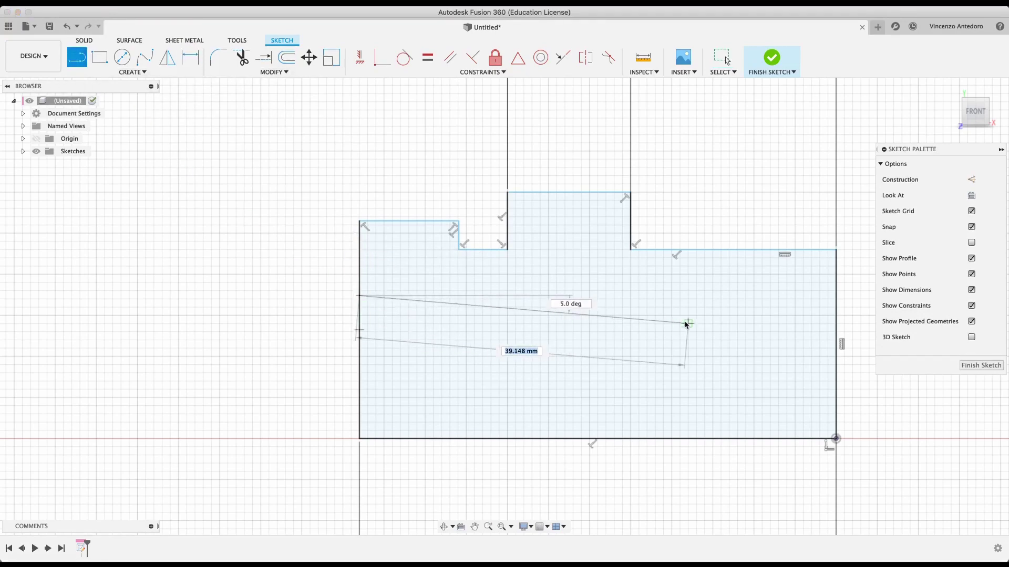
pyautogui.click(671, 292)
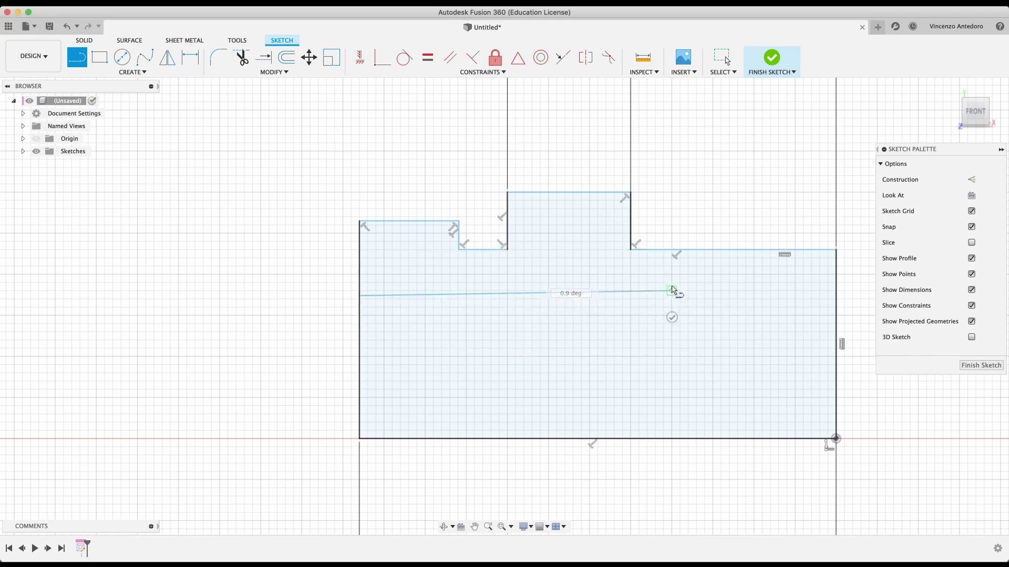
pyautogui.click(671, 272)
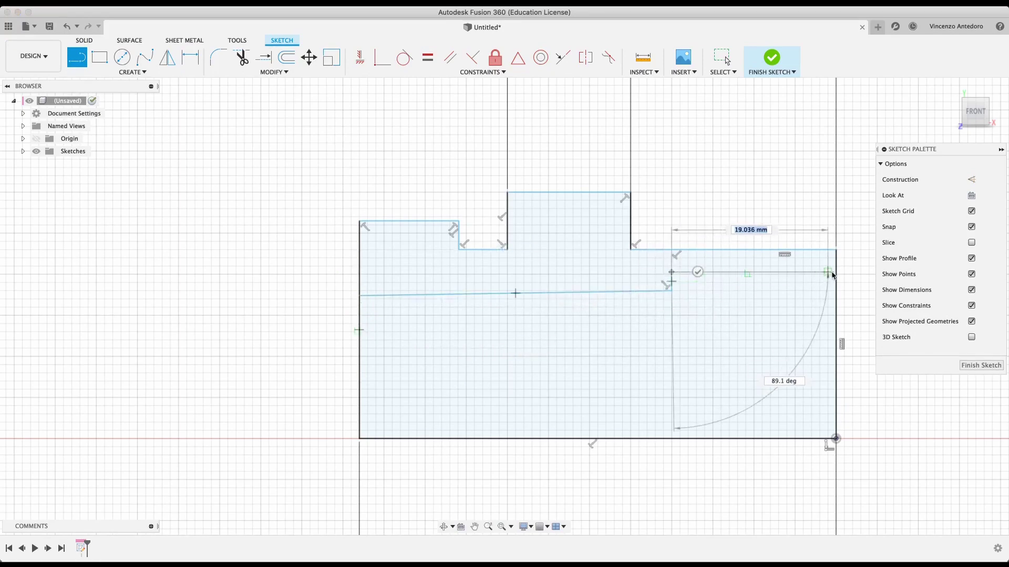
pyautogui.click(835, 272)
pyautogui.rightClick(837, 276)
pyautogui.click(870, 271)
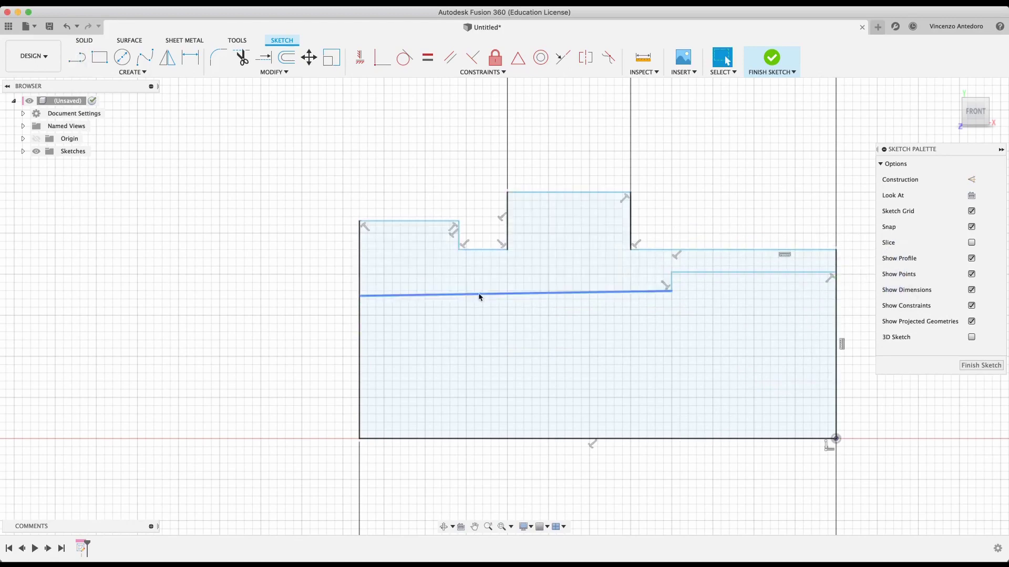
# - Constrain the long inner line horizontal and try the same Horizontal/Vertical constraint on the shorter inner line
pyautogui.click(479, 294)
pyautogui.click(361, 56)
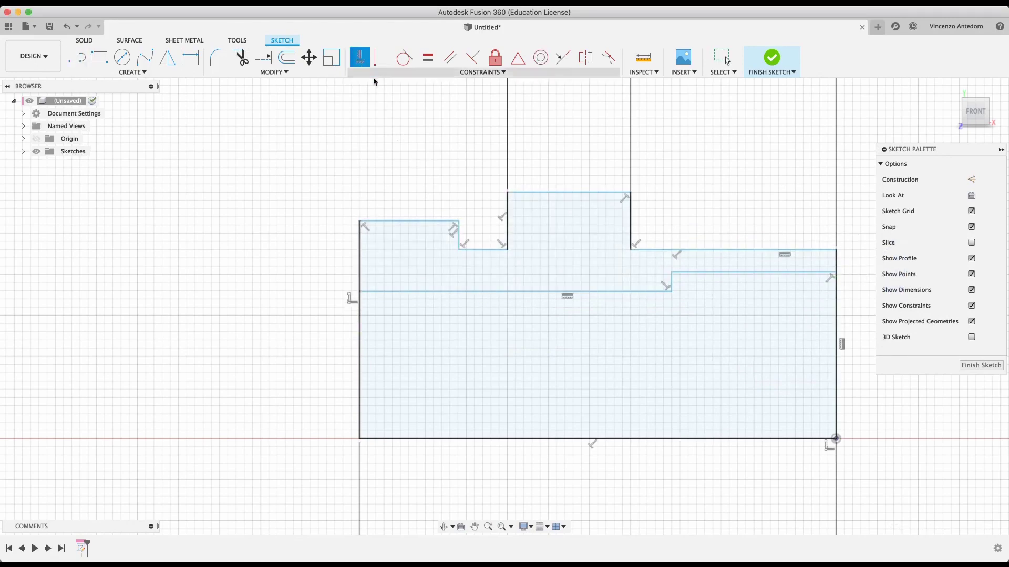
pyautogui.click(702, 272)
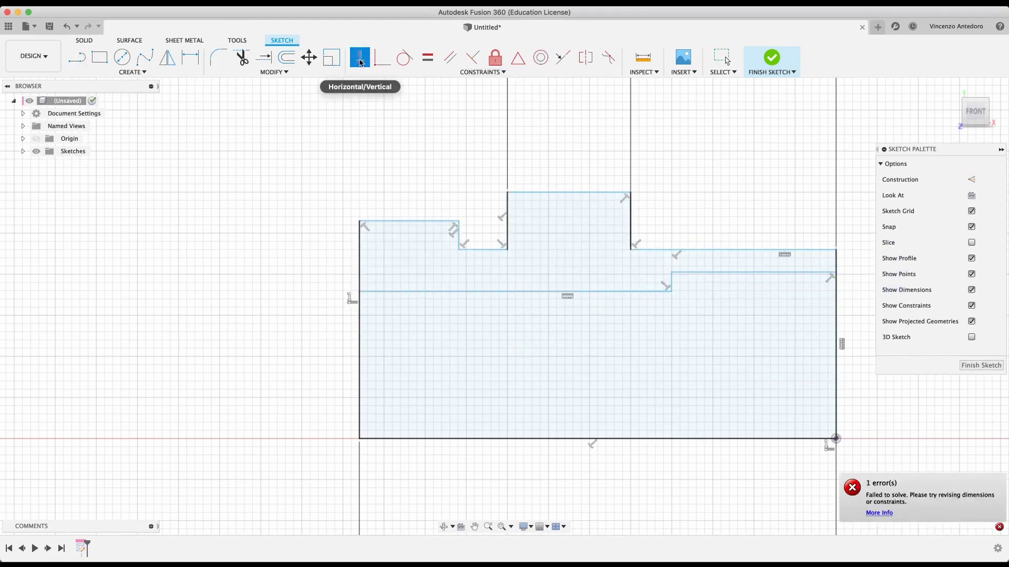
# - Dimension the distance between the shorter inner line and the base line to 9 mm
pyautogui.click(190, 57)
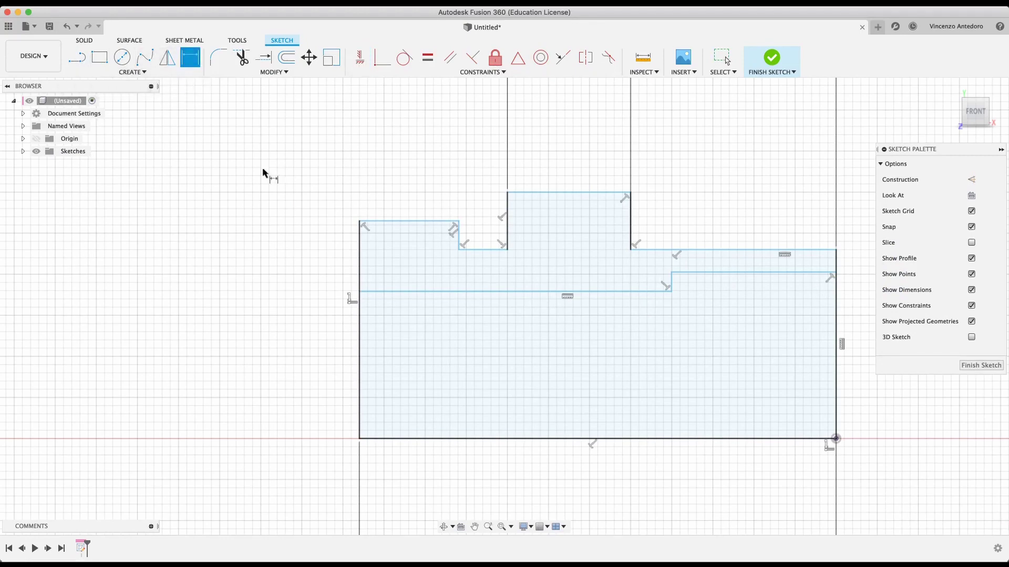
pyautogui.click(812, 274)
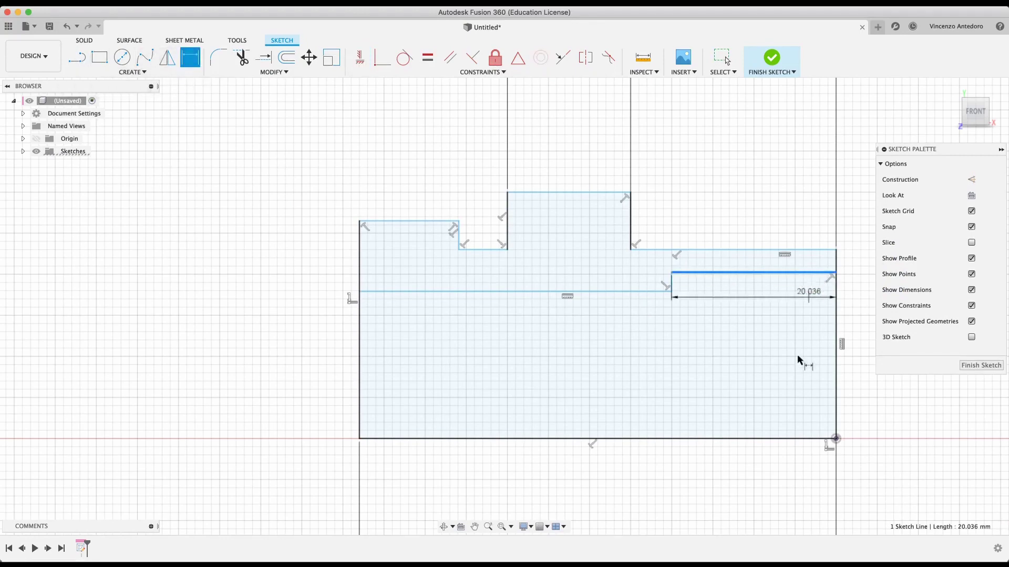
pyautogui.click(792, 439)
pyautogui.click(902, 415)
pyautogui.write('9')
pyautogui.press('Return')
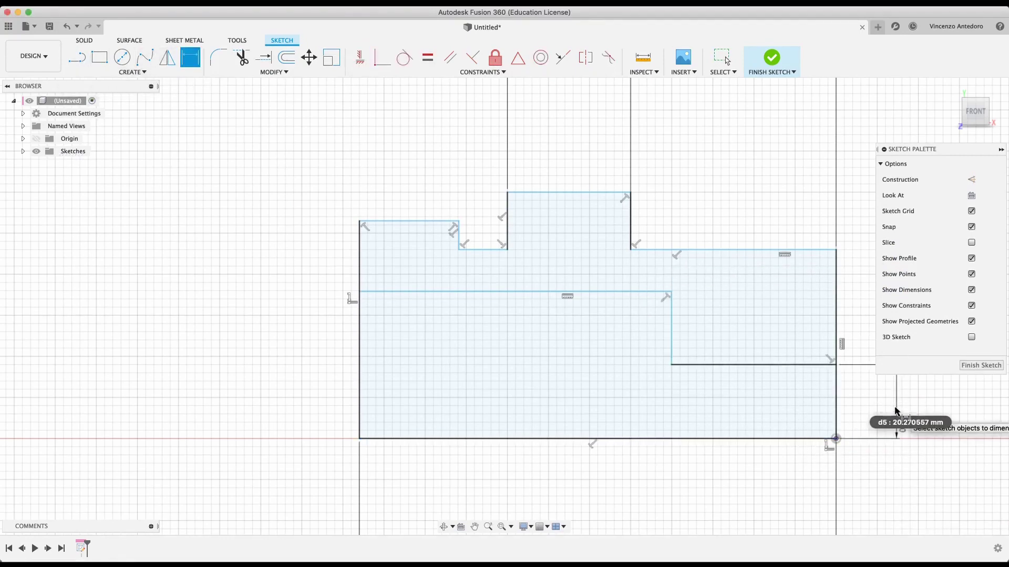
# - Dimension the distance between the long inner line and the base line to 6 mm
pyautogui.scroll(-3, 736, 494)
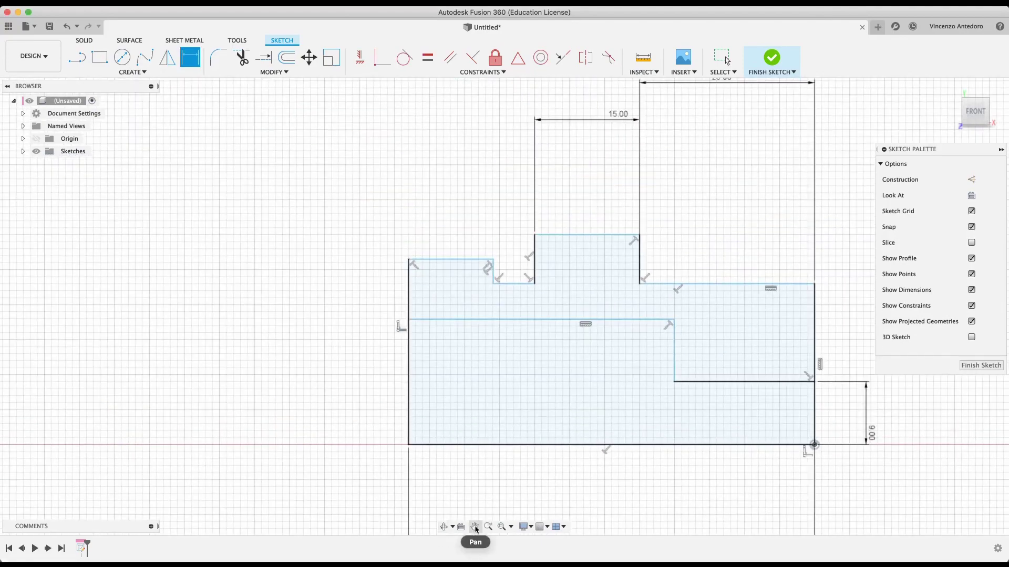
pyautogui.click(475, 527)
pyautogui.moveTo(537, 418); pyautogui.dragTo(394, 397)
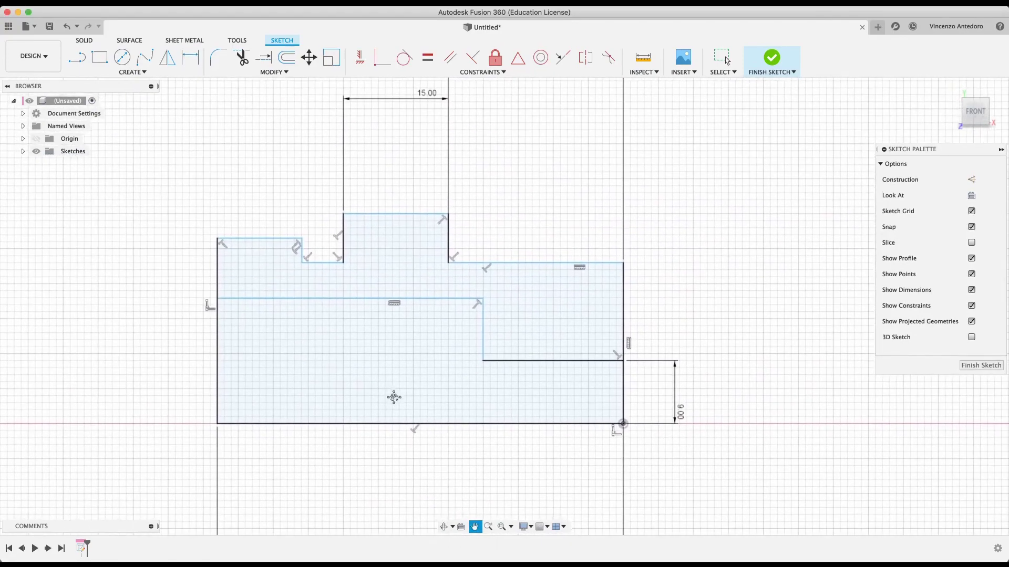
pyautogui.click(190, 58)
pyautogui.click(245, 299)
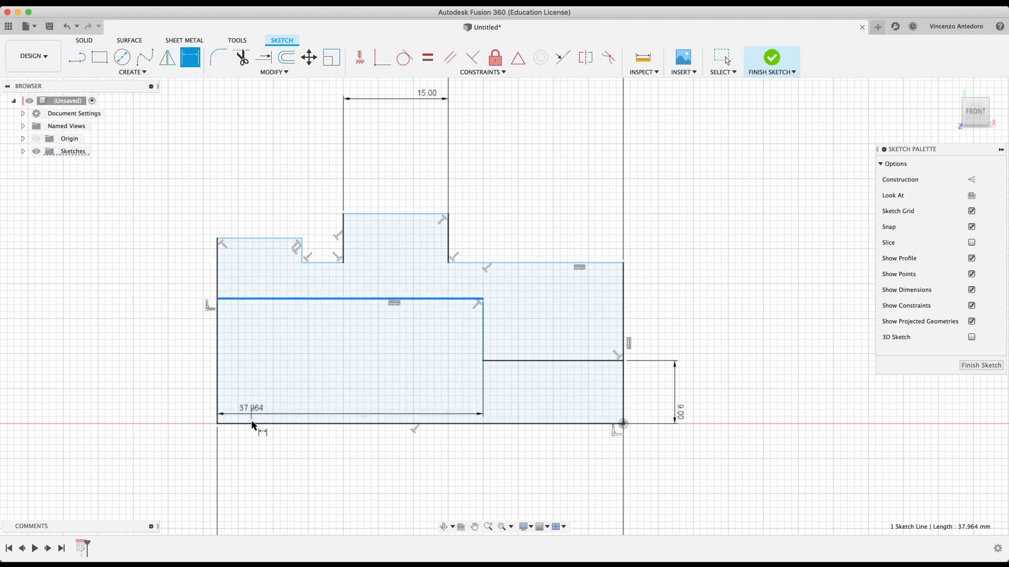
pyautogui.click(234, 423)
pyautogui.click(108, 357)
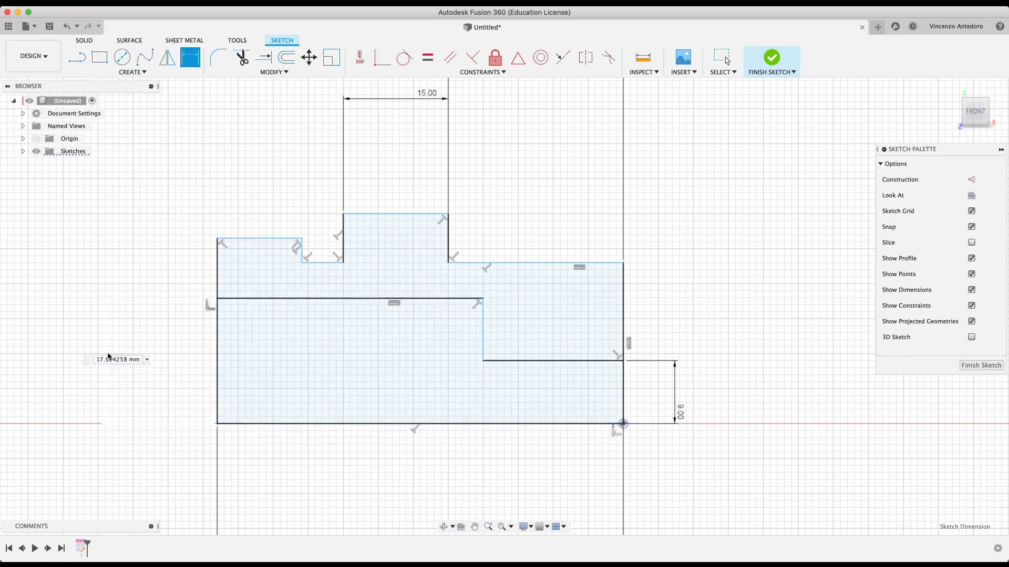
pyautogui.write('6')
pyautogui.press('Return')
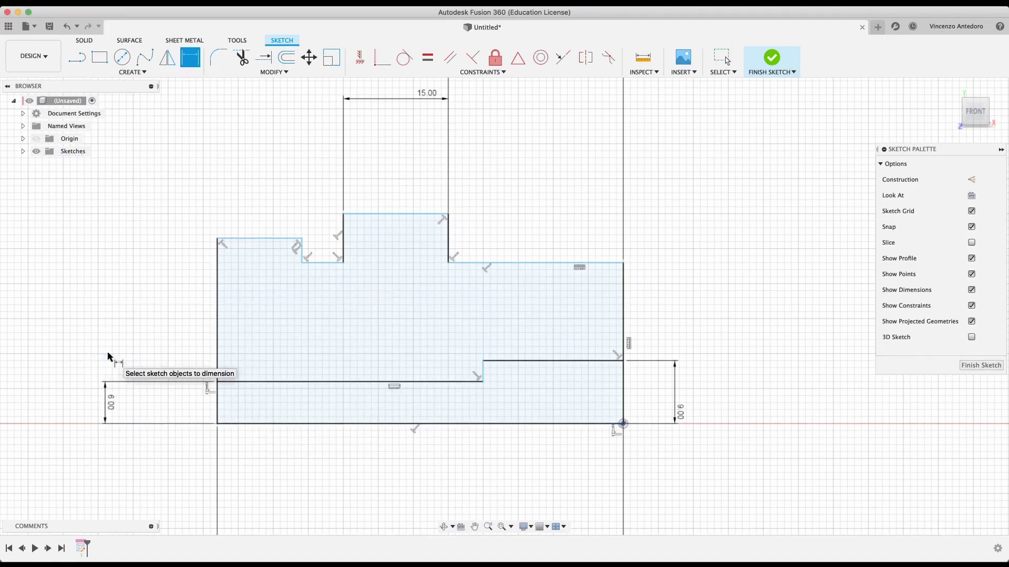
# - Dimension the profile's height at its right end to 13 mm
pyautogui.click(623, 299)
pyautogui.click(727, 352)
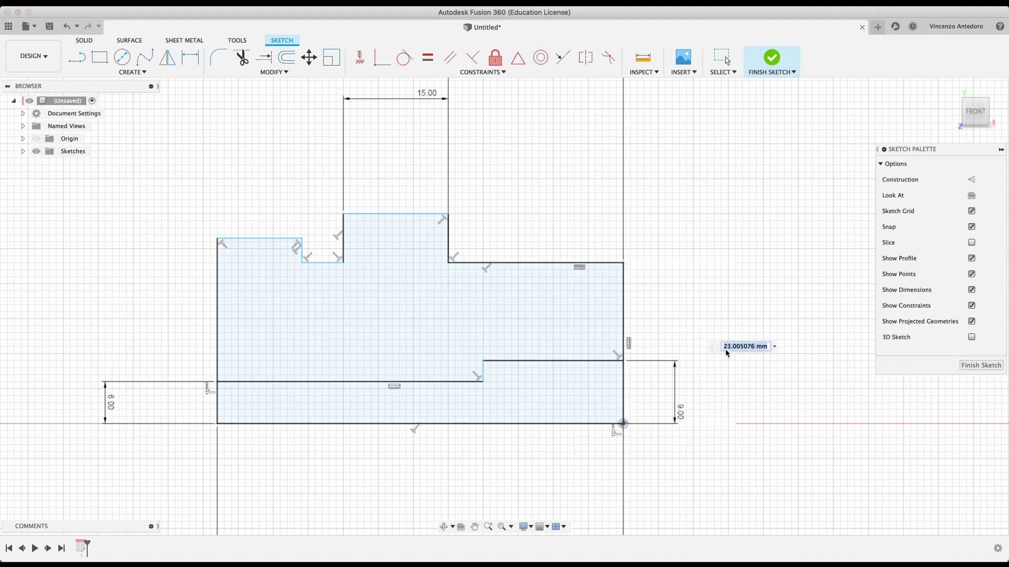
pyautogui.write('13')
pyautogui.press('Return')
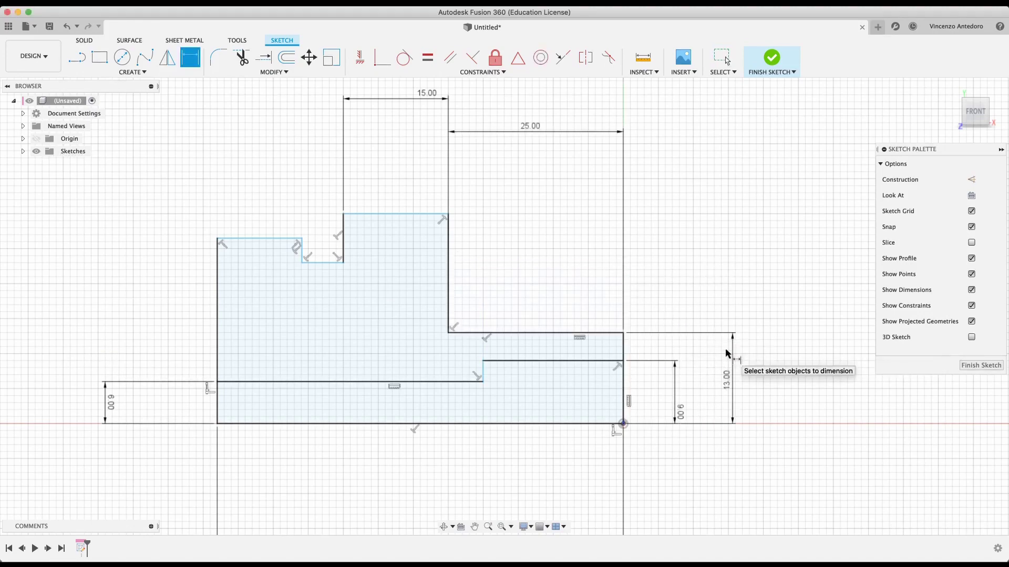
# - Dimension the height of the profile's left step above the base line to 10 mm
pyautogui.click(238, 240)
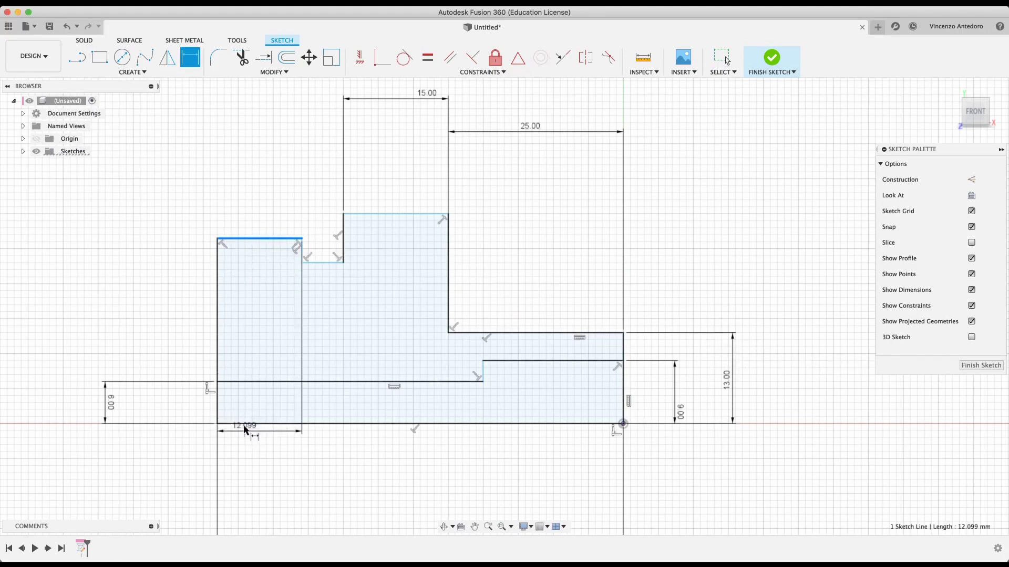
pyautogui.click(244, 424)
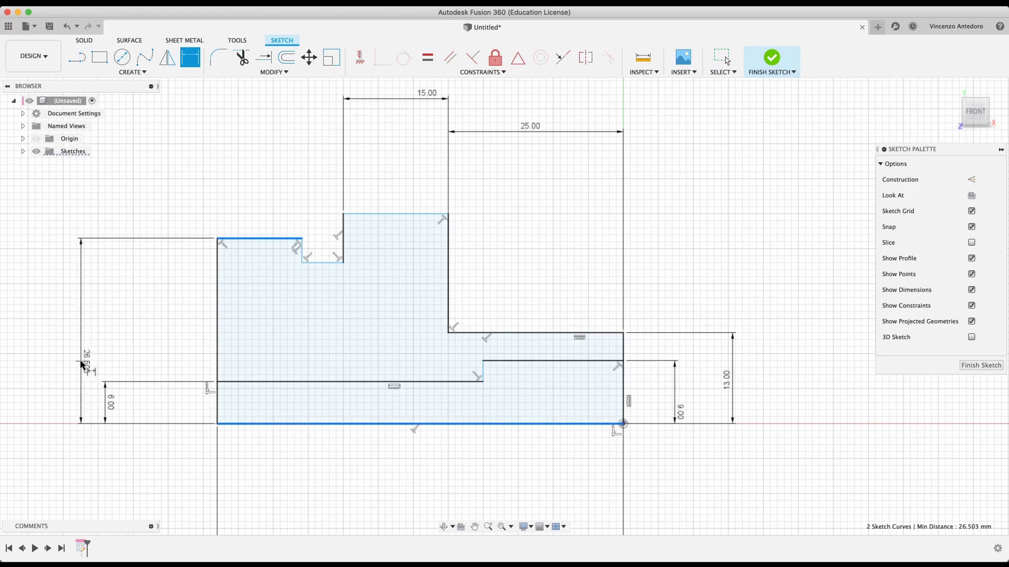
pyautogui.click(82, 364)
pyautogui.write('10')
pyautogui.press('Return')
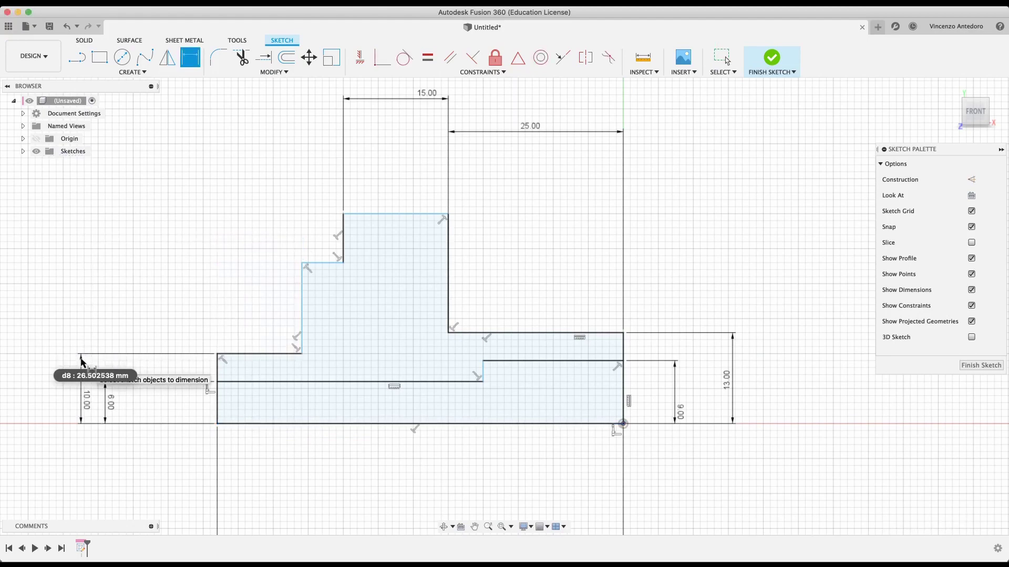
# - Dimension the height of the 15 mm wide central step above the base line to 16 mm
pyautogui.click(366, 217)
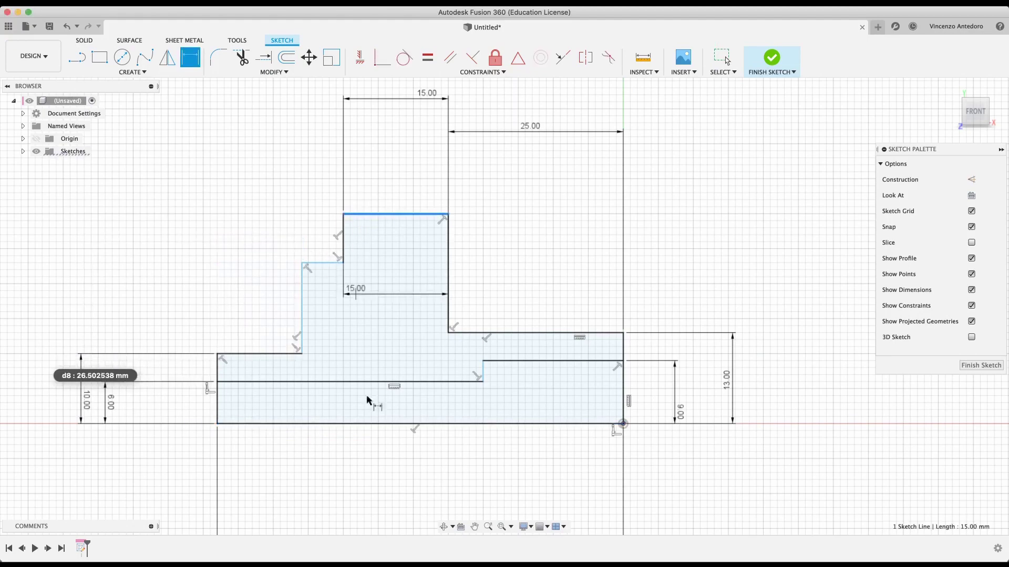
pyautogui.click(363, 424)
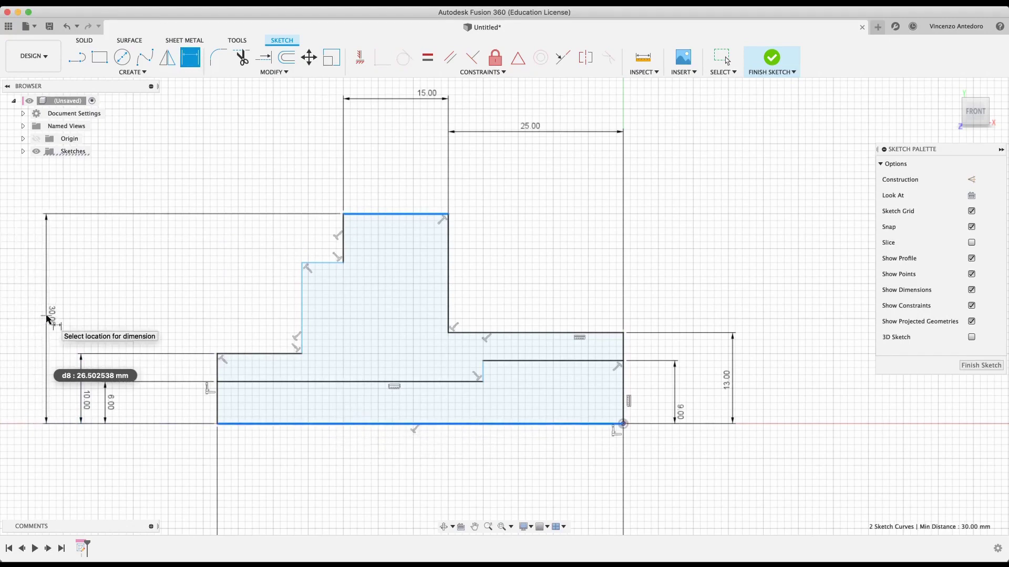
pyautogui.click(48, 318)
pyautogui.write('16')
pyautogui.press('Return')
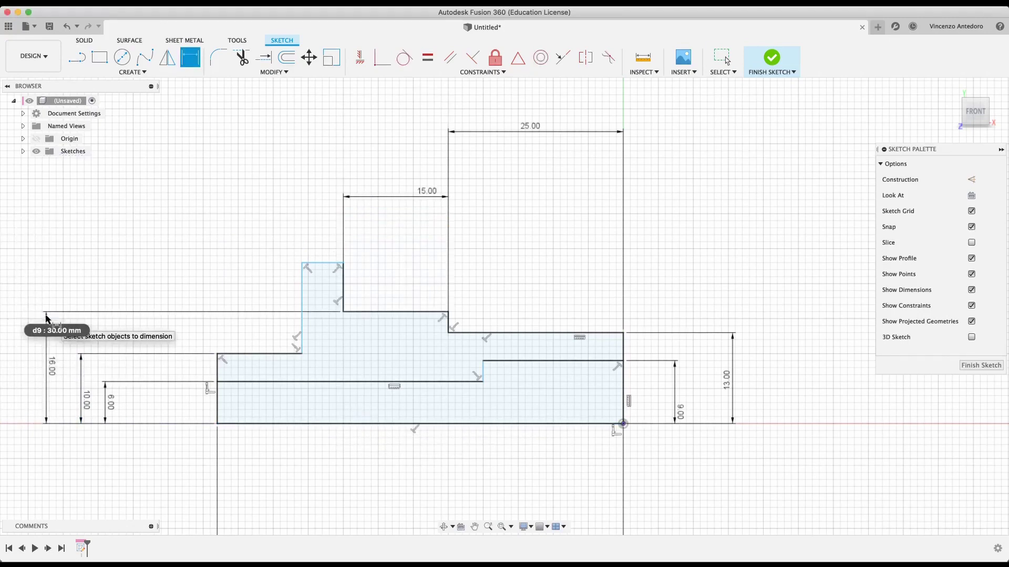
# - Lower the groove's bottom line below the left step's top edge and reposition the 25 mm dimension closer to the profile
pyautogui.press('Escape')
pyautogui.click(326, 362)
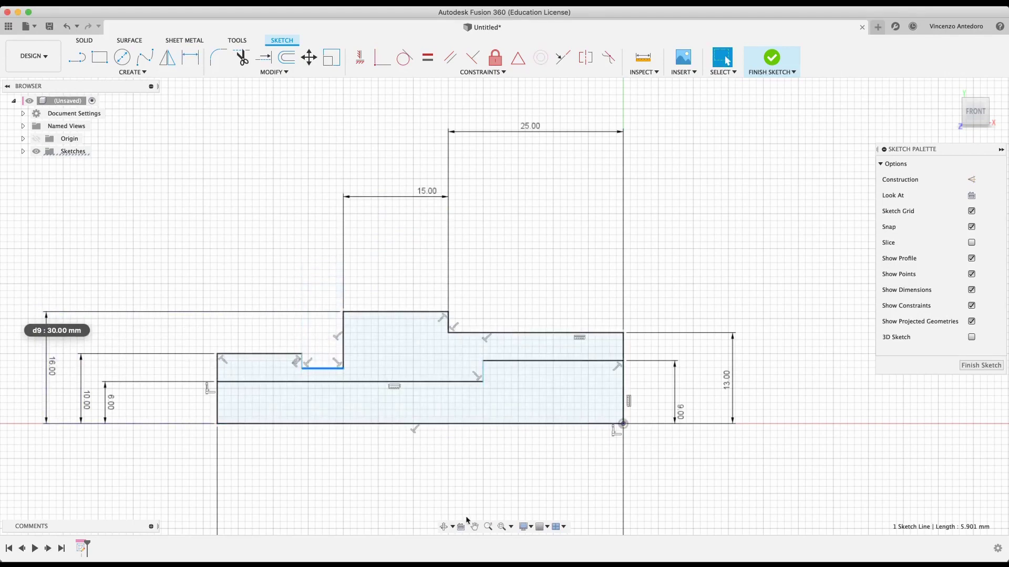
pyautogui.click(474, 527)
pyautogui.moveTo(456, 475)
pyautogui.mouseDown()
pyautogui.moveTo(514, 392)
pyautogui.moveTo(513, 356)
pyautogui.moveTo(513, 370)
pyautogui.mouseUp()
pyautogui.scroll(-2, 513, 377)
pyautogui.press('Escape')
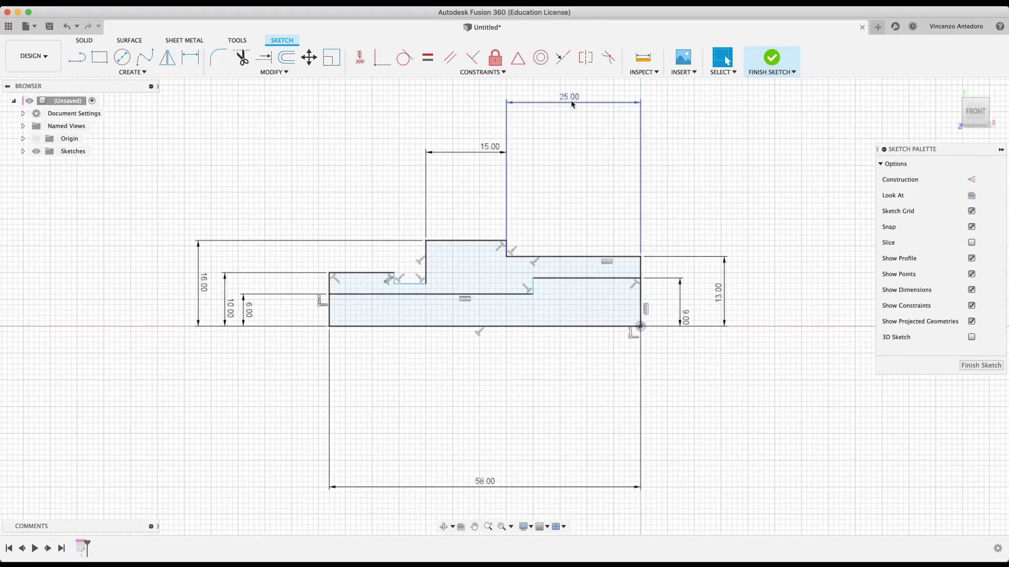
pyautogui.moveTo(572, 104); pyautogui.dragTo(568, 205)
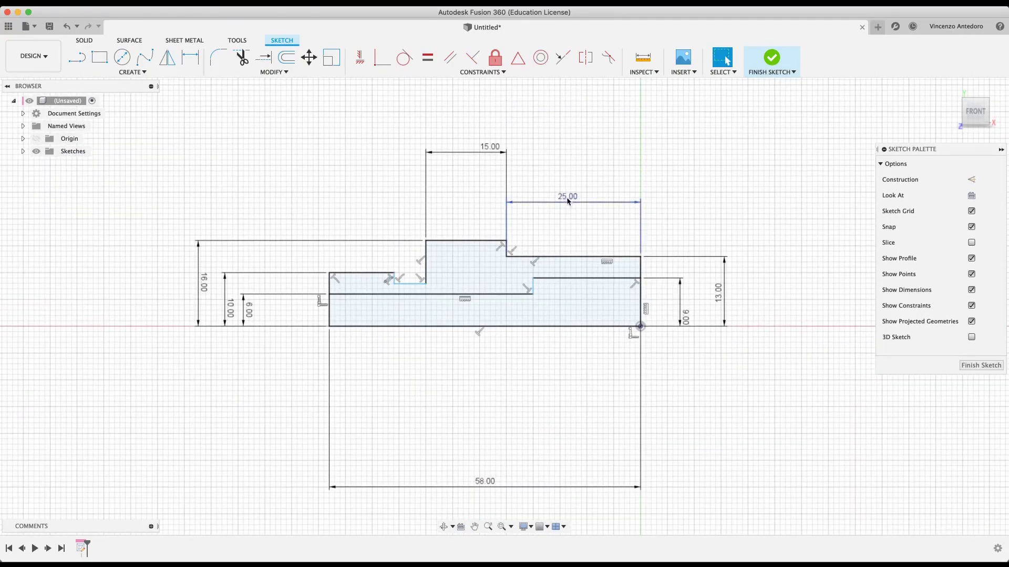
# - Dimension the groove's depth below the left step's top edge to 2 mm
pyautogui.click(190, 56)
pyautogui.click(382, 274)
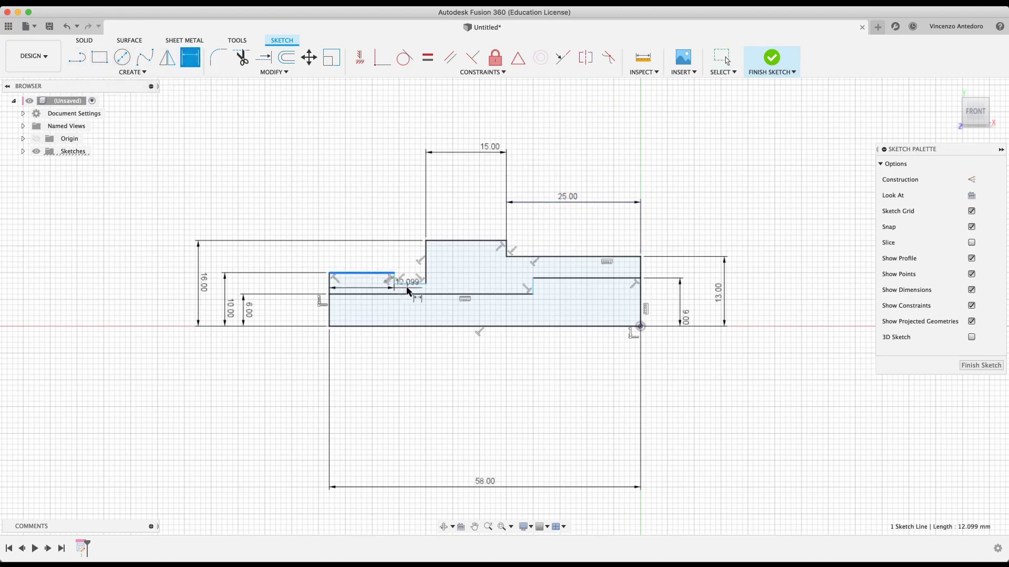
pyautogui.click(409, 284)
pyautogui.click(405, 209)
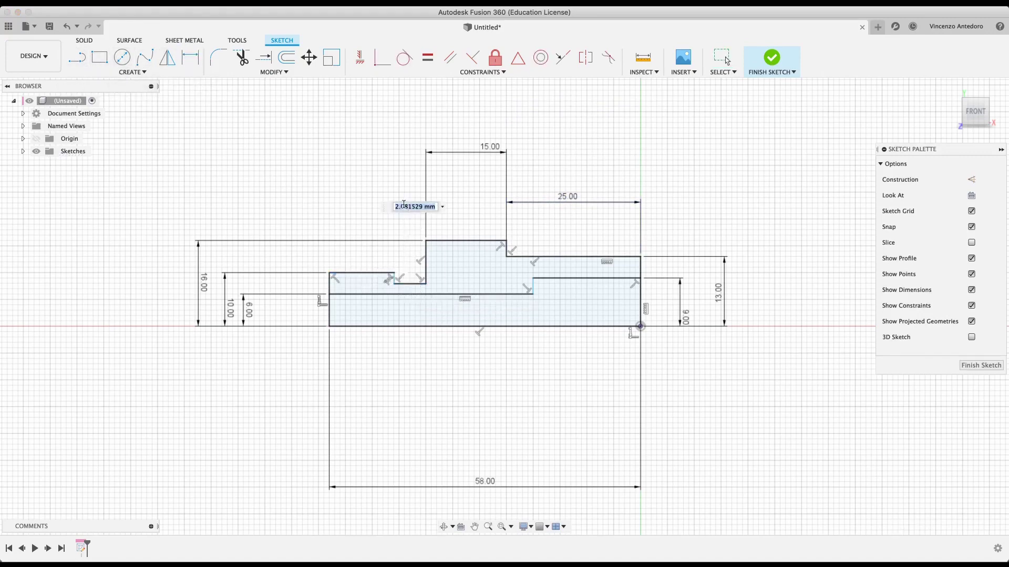
pyautogui.press('Return')
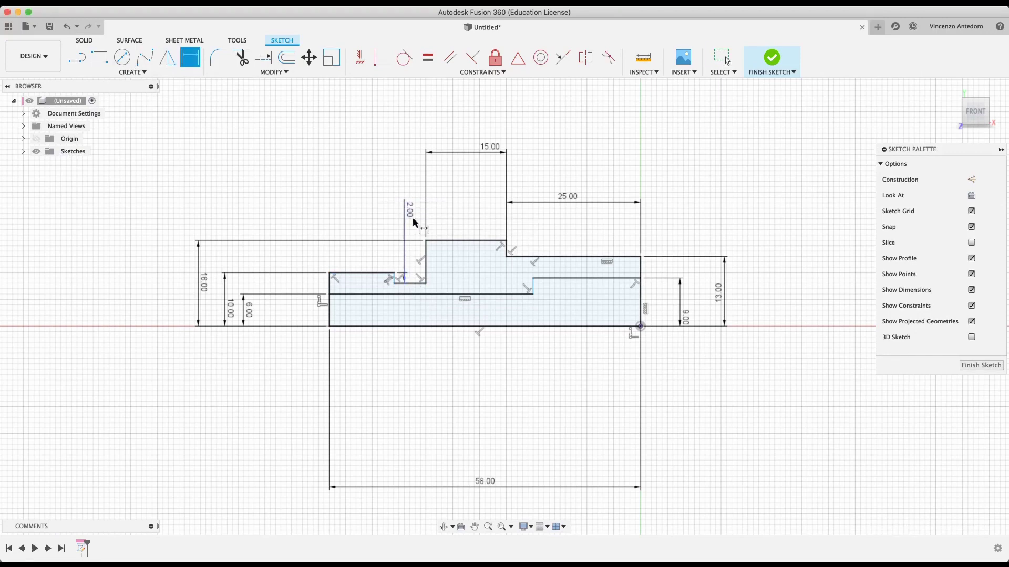
# - Dimension the width of the groove's bottom line to 3 mm
pyautogui.click(414, 284)
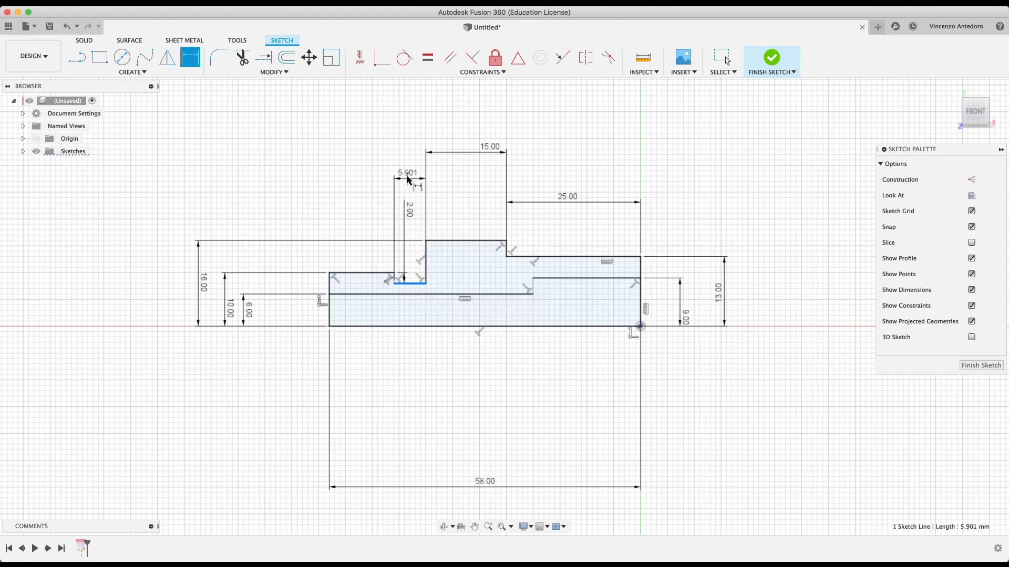
pyautogui.click(408, 178)
pyautogui.write('3')
pyautogui.press('Return')
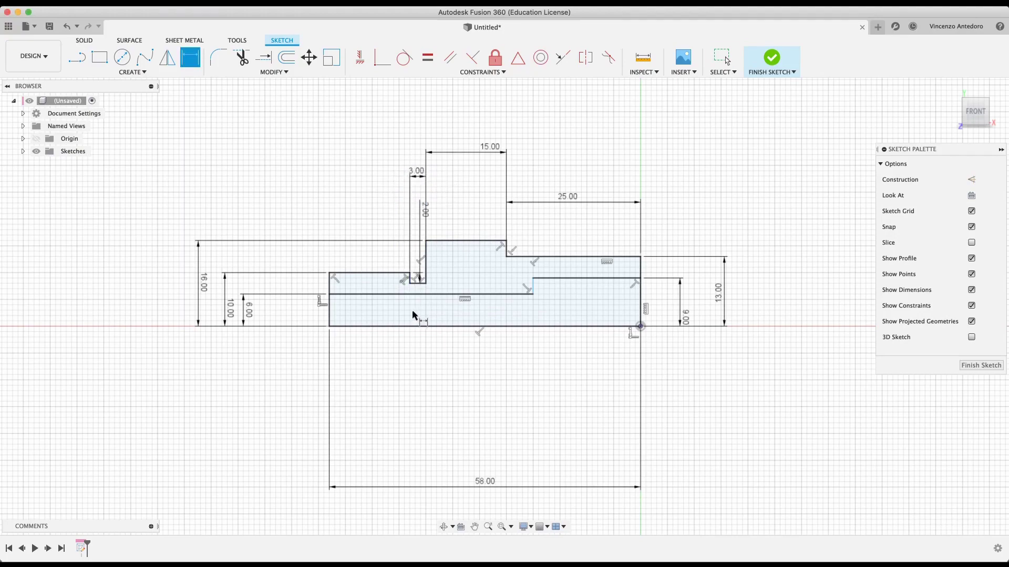
# - Replace the groove's left wall with a slanted line from its bottom-left corner, trimming the line's overhang and the old corner
pyautogui.scroll(6, 415, 316)
pyautogui.scroll(1, 418, 317)
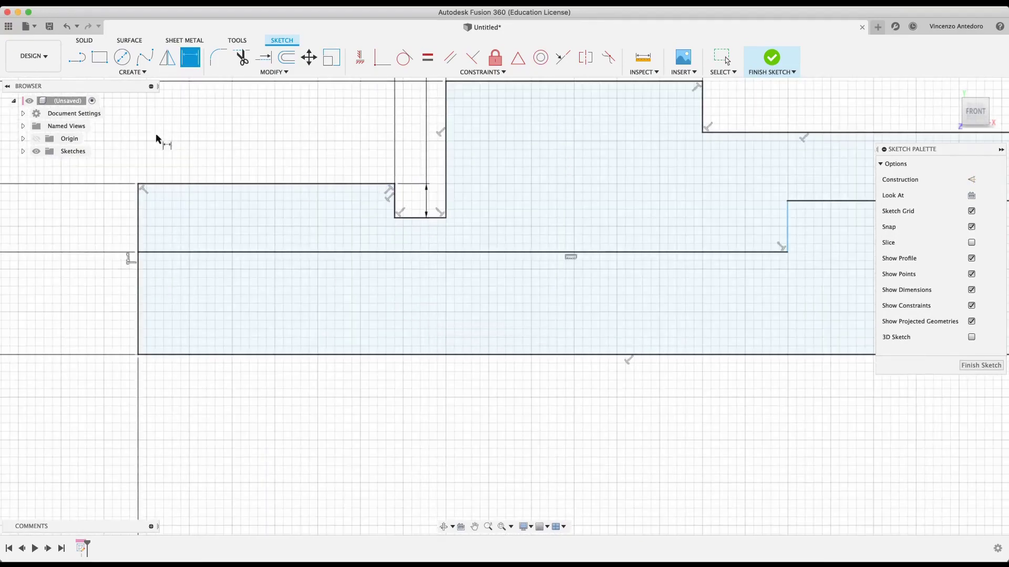
pyautogui.click(76, 57)
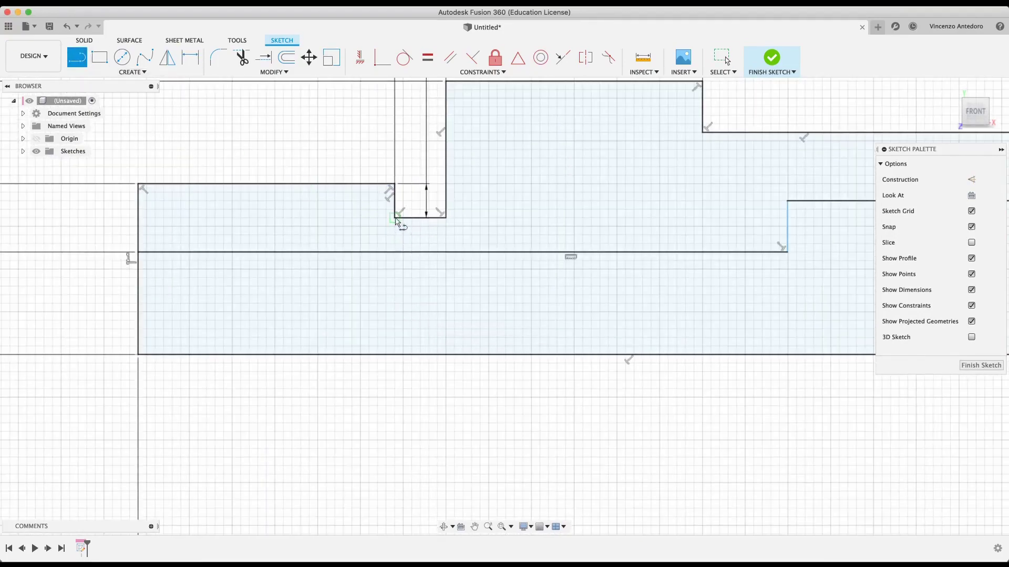
pyautogui.click(395, 217)
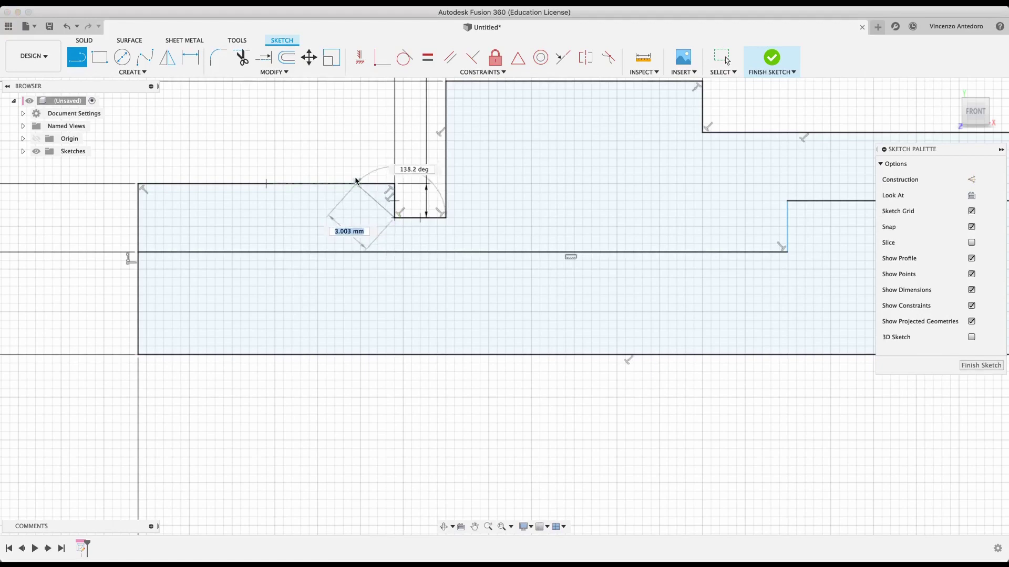
pyautogui.click(332, 146)
pyautogui.rightClick(331, 146)
pyautogui.click(376, 141)
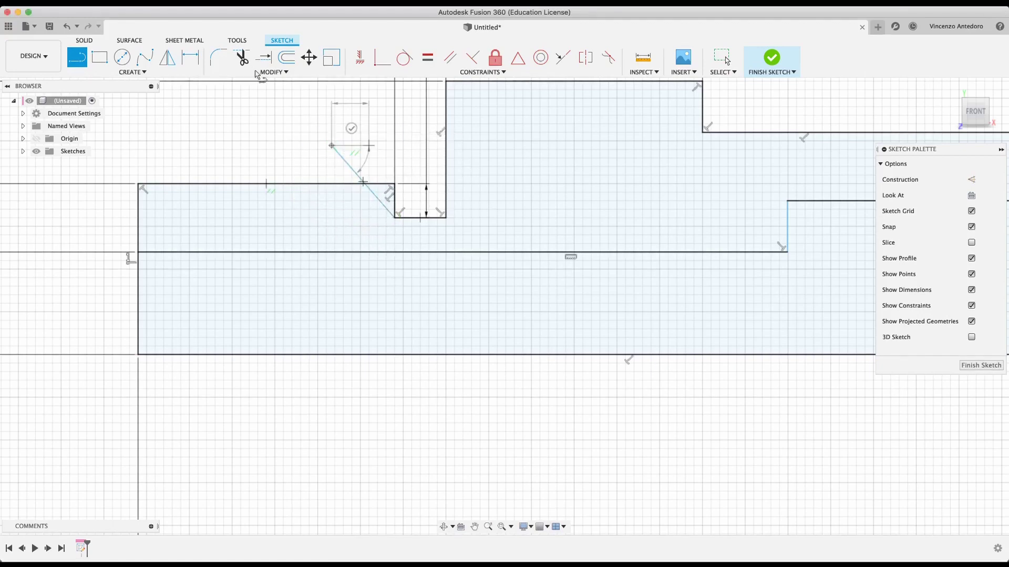
pyautogui.click(242, 57)
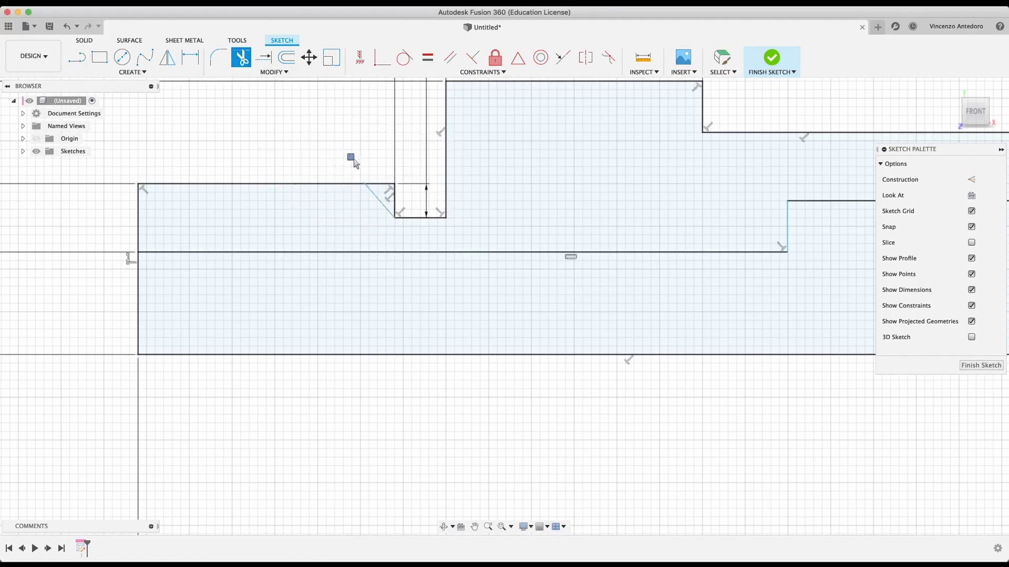
pyautogui.click(388, 185)
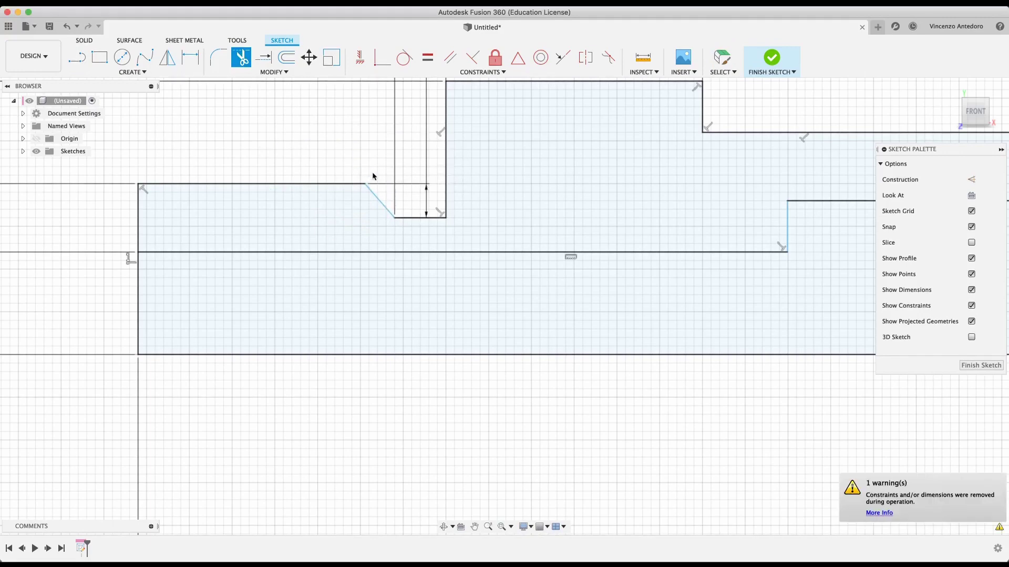
# - Dimension the acute angle between the groove's slanted wall and its bottom line to 60°
pyautogui.click(190, 57)
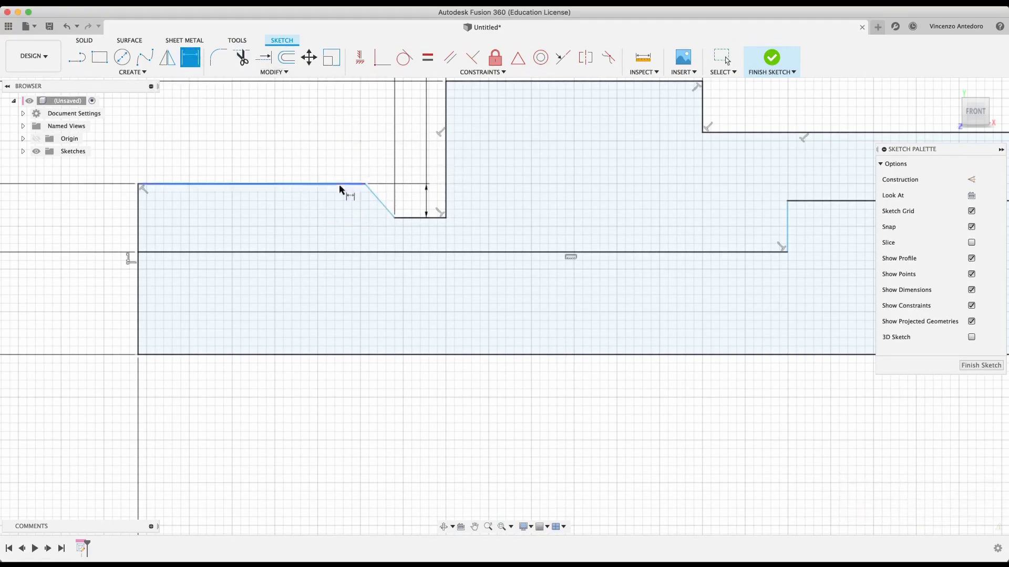
pyautogui.click(378, 206)
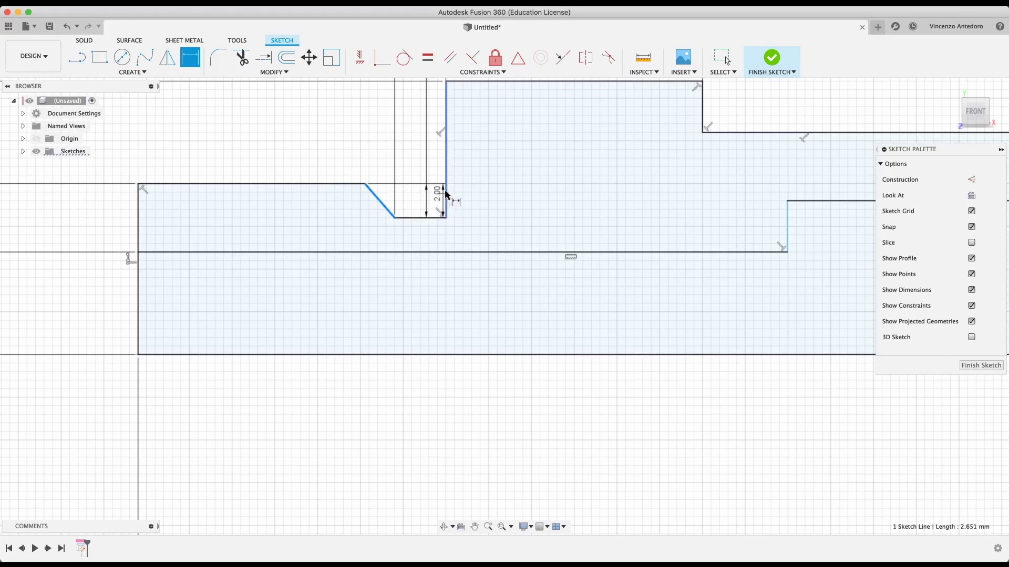
pyautogui.click(409, 219)
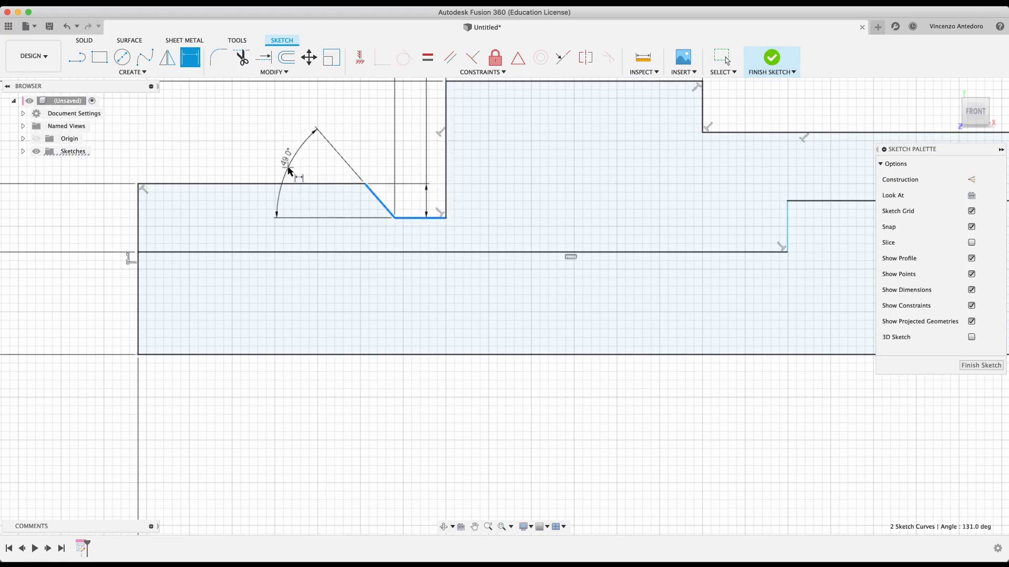
pyautogui.click(289, 171)
pyautogui.press('Return')
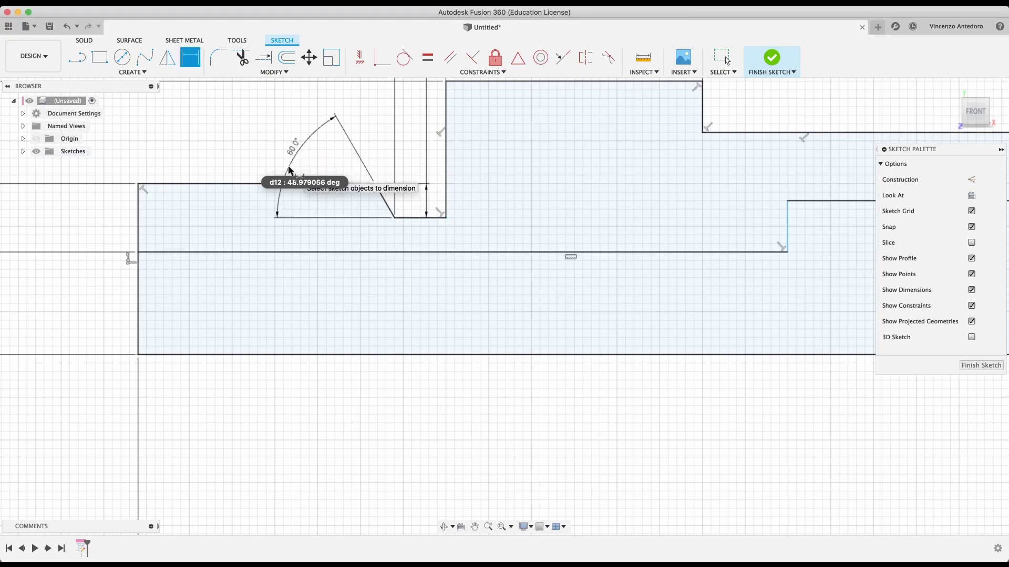
# - Reposition the overall 58 mm length dimension closer beneath the profile and finish the sketch
pyautogui.scroll(-3, 258, 281)
pyautogui.scroll(-5, 272, 306)
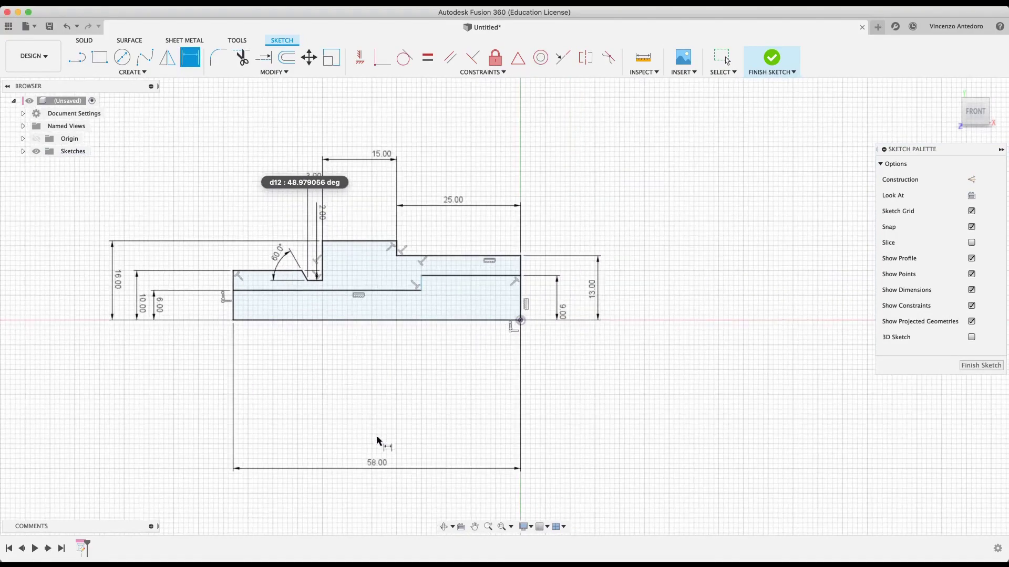
pyautogui.press('Escape')
pyautogui.moveTo(383, 467)
pyautogui.mouseDown()
pyautogui.moveTo(378, 347)
pyautogui.moveTo(380, 359)
pyautogui.moveTo(543, 339)
pyautogui.mouseUp()
pyautogui.click(474, 527)
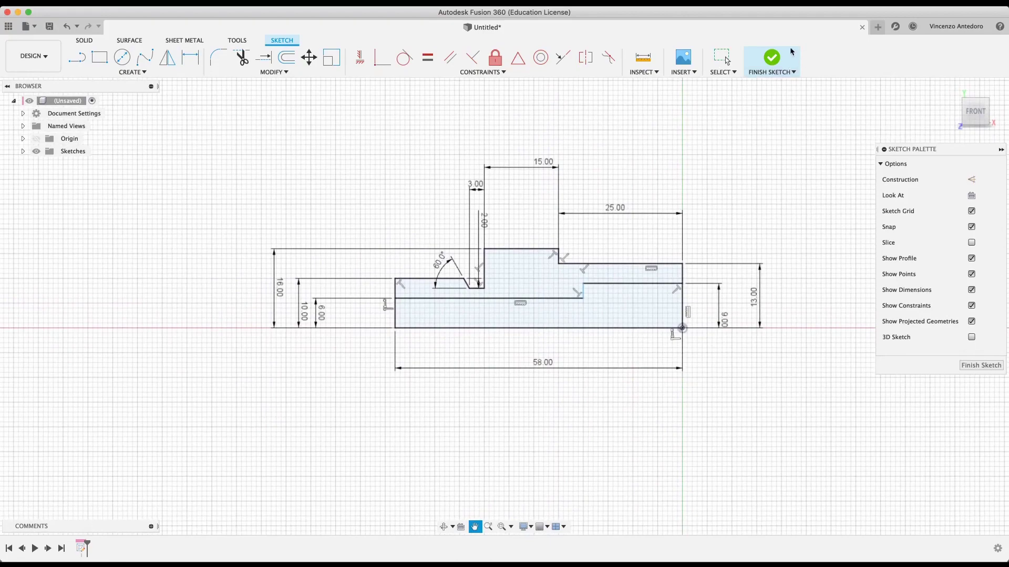
pyautogui.click(772, 58)
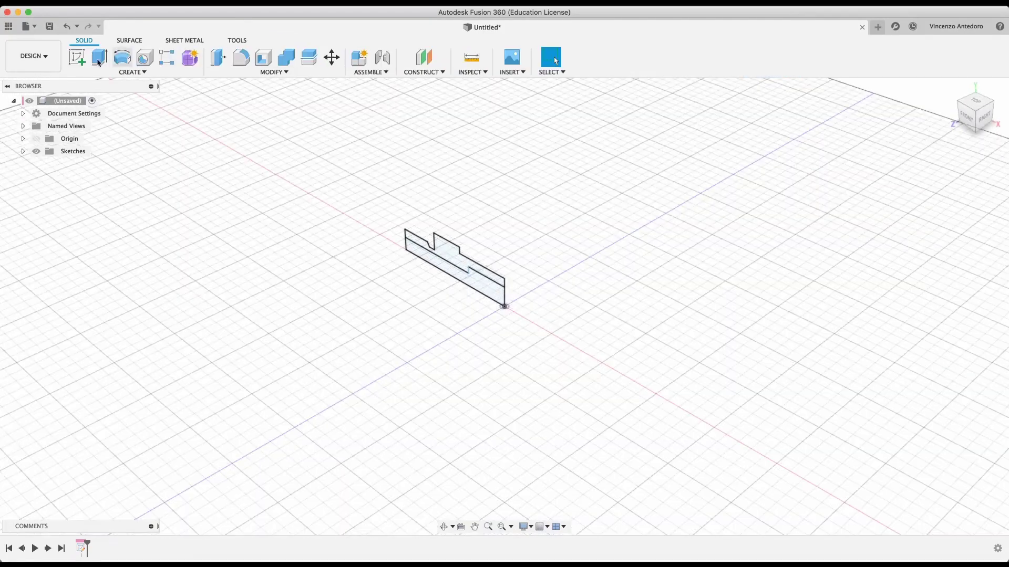
# - Revolve the profile region above the inner stepped line 360° around the base line as a new body
pyautogui.scroll(3, 519, 357)
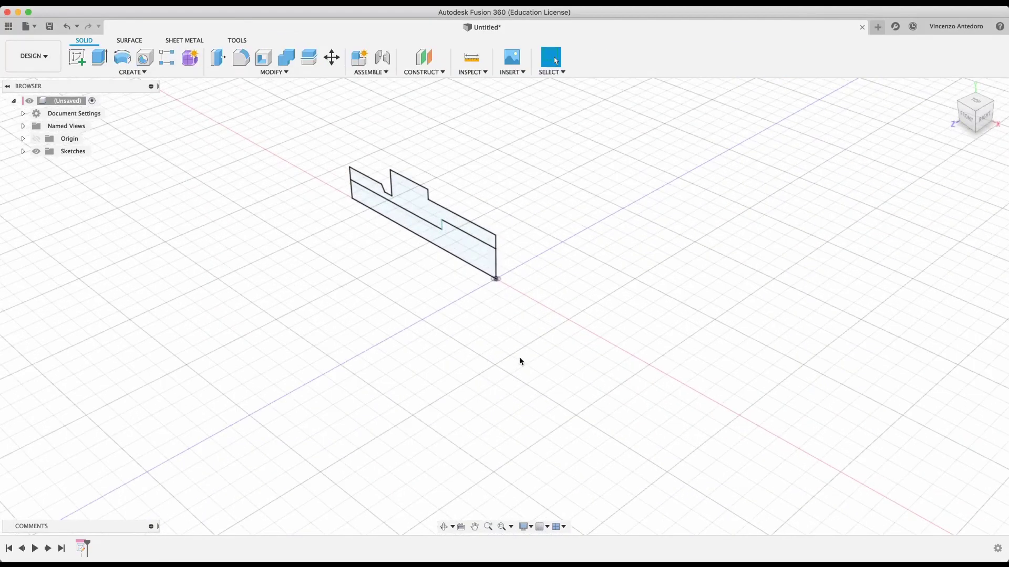
pyautogui.click(121, 59)
pyautogui.click(415, 205)
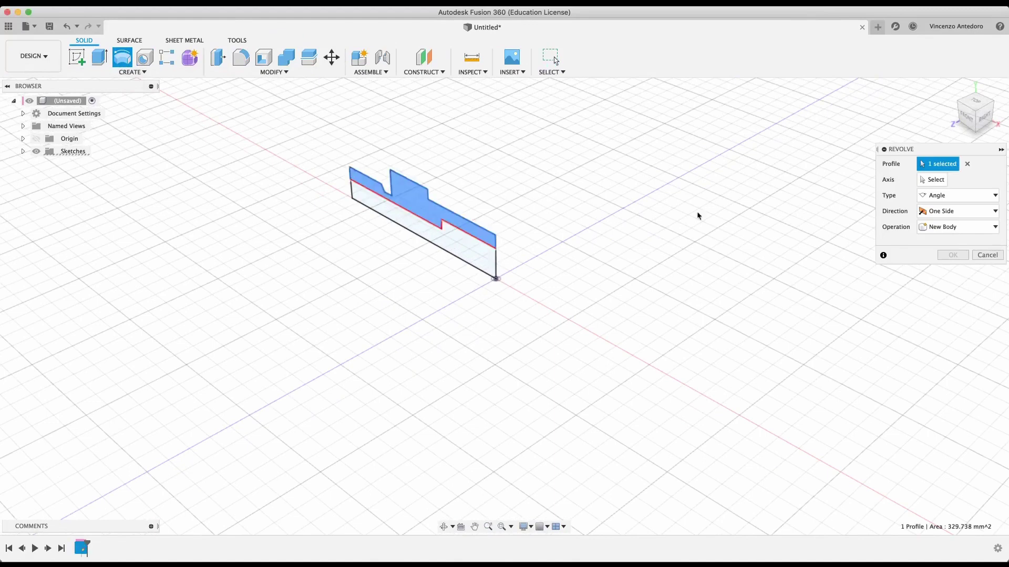
pyautogui.click(937, 180)
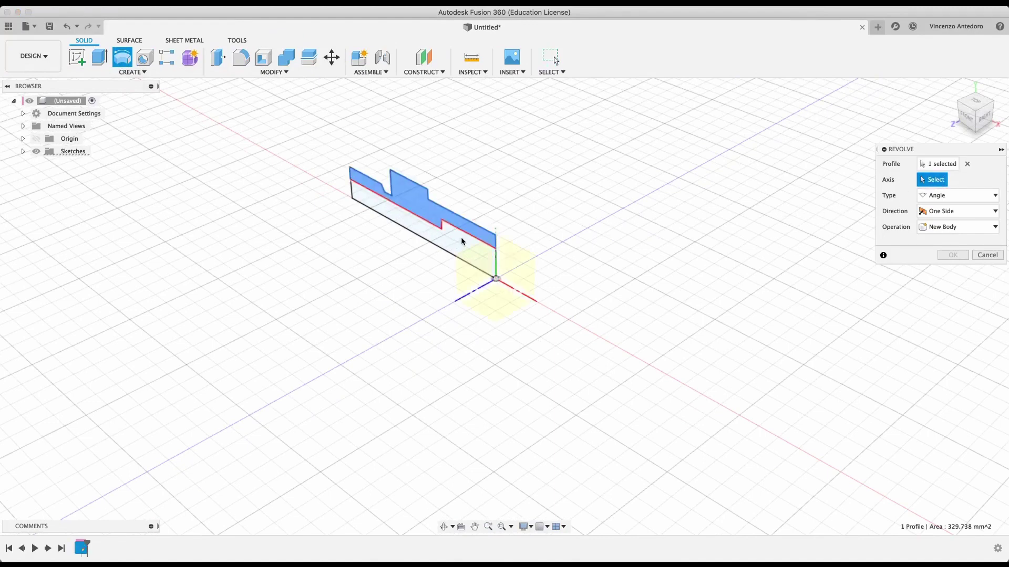
pyautogui.click(436, 247)
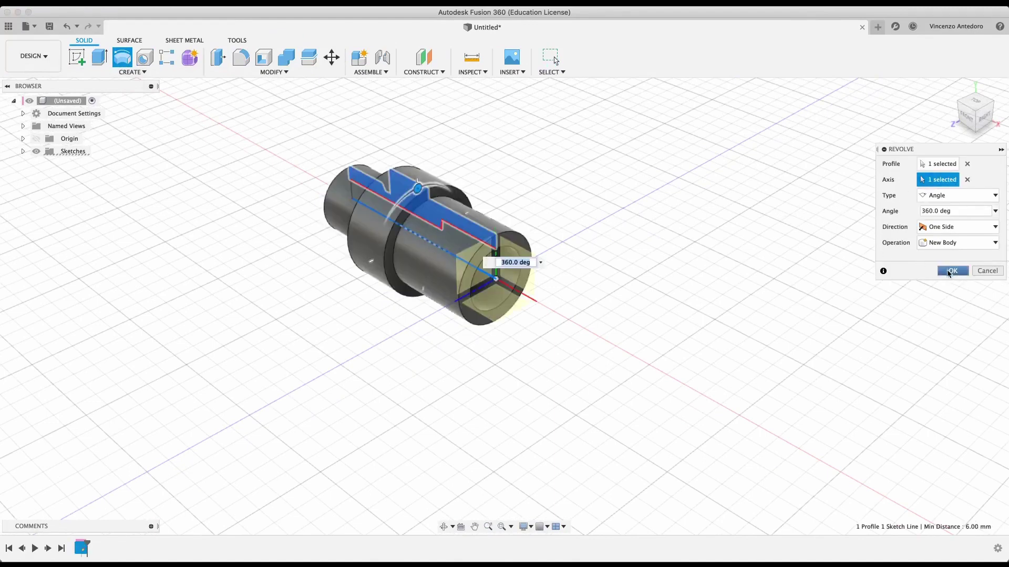
pyautogui.click(951, 271)
# - Chamfer the outer edge of the narrow grooved section's end face with an equal distance of 1 mm
pyautogui.click(444, 527)
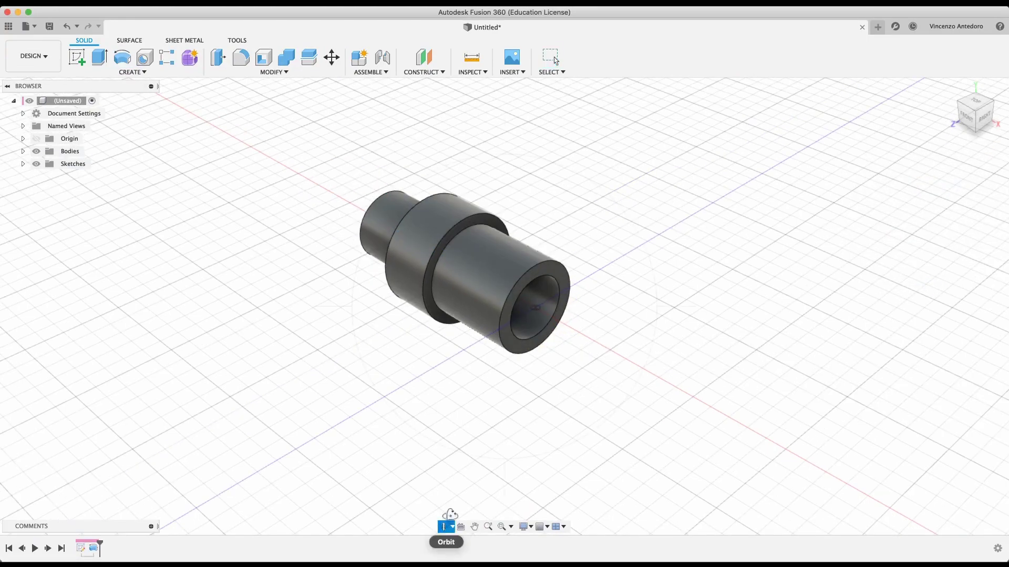
pyautogui.moveTo(450, 515); pyautogui.dragTo(479, 246)
pyautogui.click(273, 78)
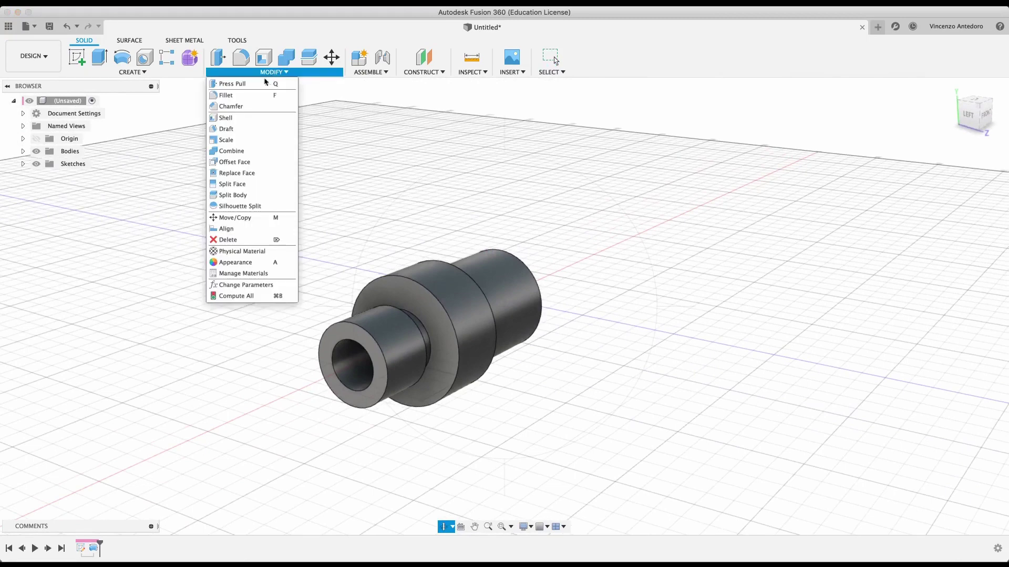
pyautogui.click(231, 104)
pyautogui.click(336, 329)
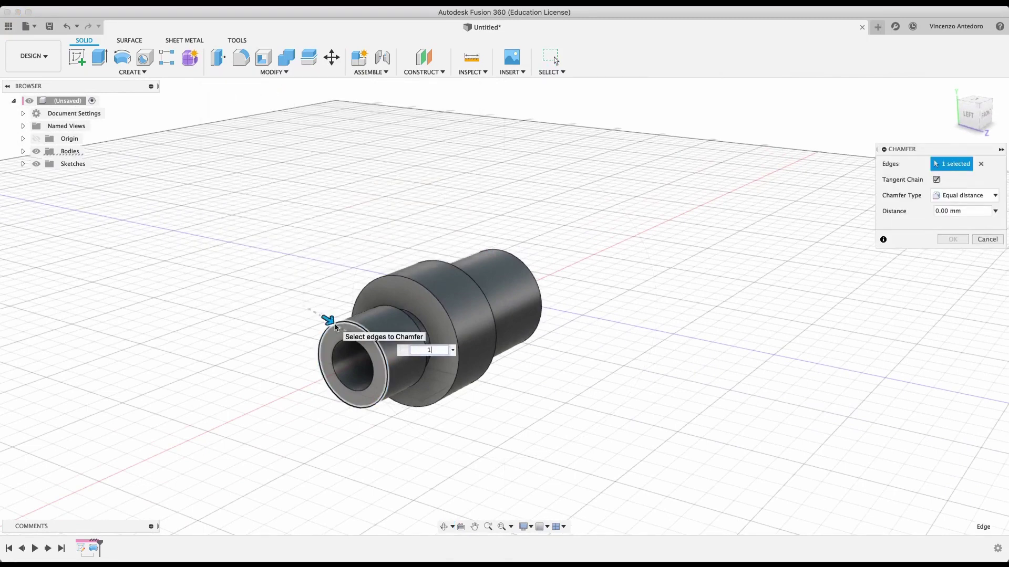
pyautogui.write('1')
pyautogui.press('Return')
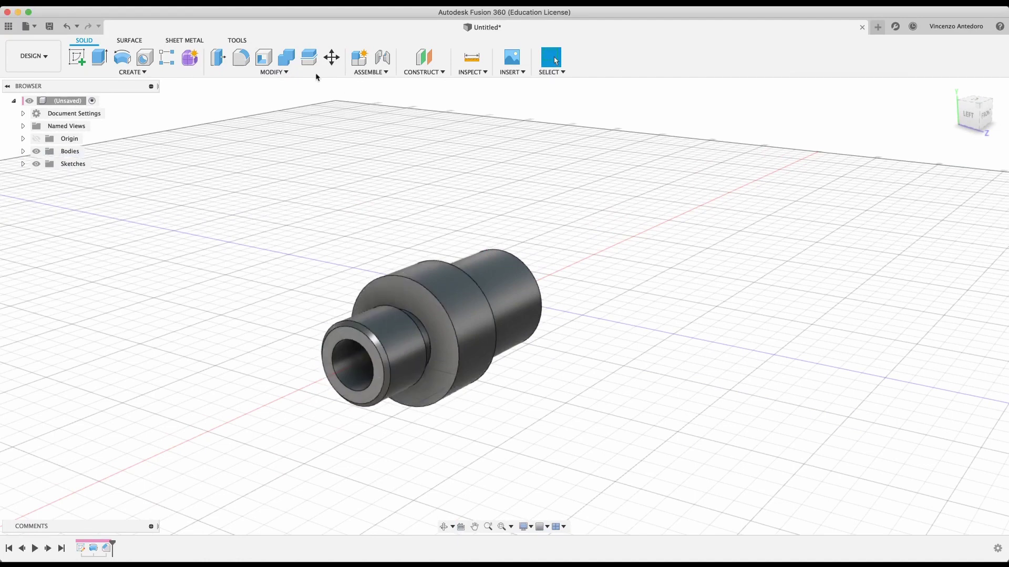
# - Fillet the circular edge where the groove bottom meets the wide collar's face with a constant 0.5 mm radius
pyautogui.click(238, 58)
pyautogui.click(427, 333)
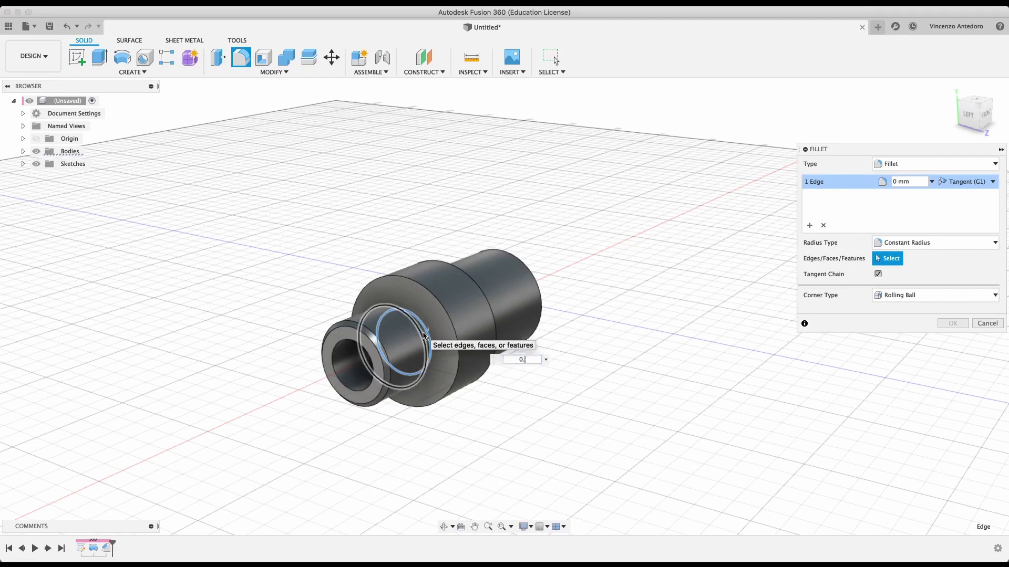
pyautogui.press('Return')
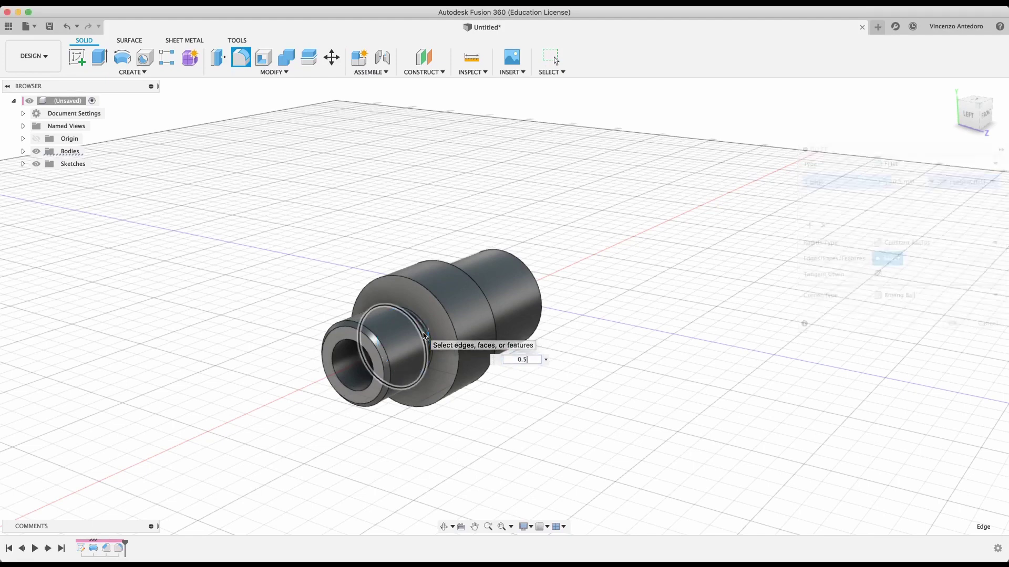
# - Add a full-length, right-hand ISO Metric M20x2.5 class 6g thread to the outer face of the narrow end section, without modeling it
pyautogui.click(136, 72)
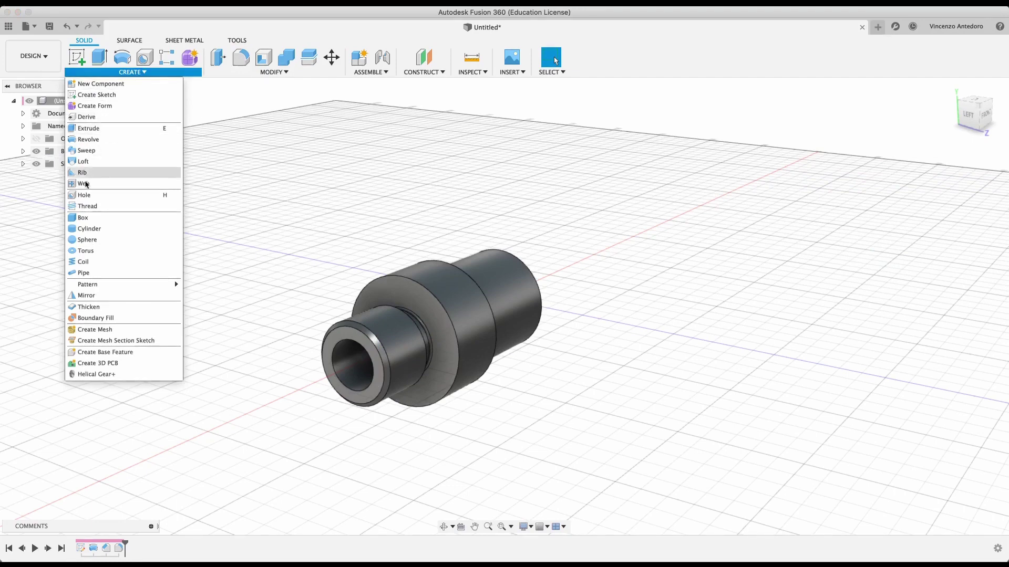
pyautogui.click(89, 206)
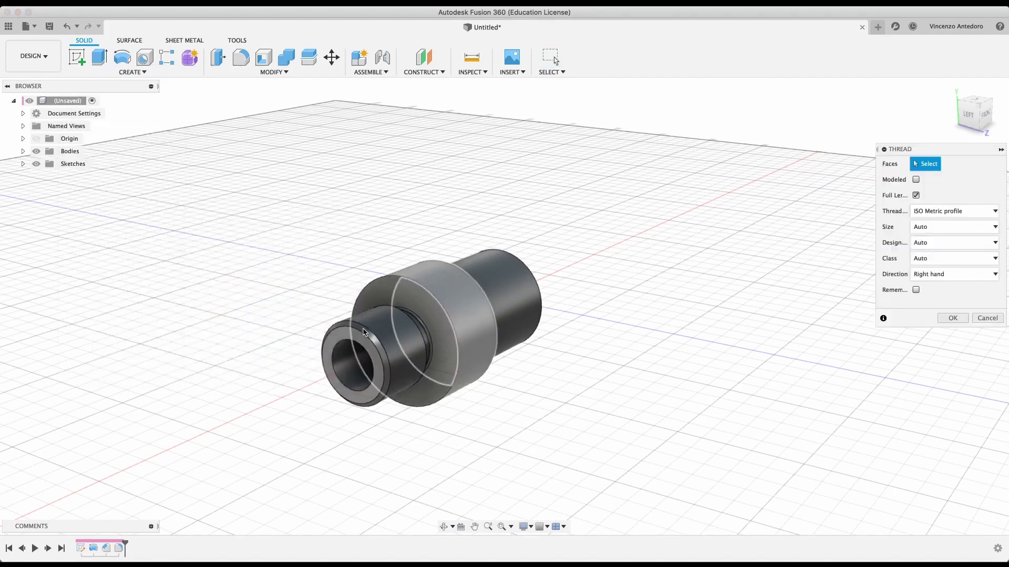
pyautogui.click(353, 328)
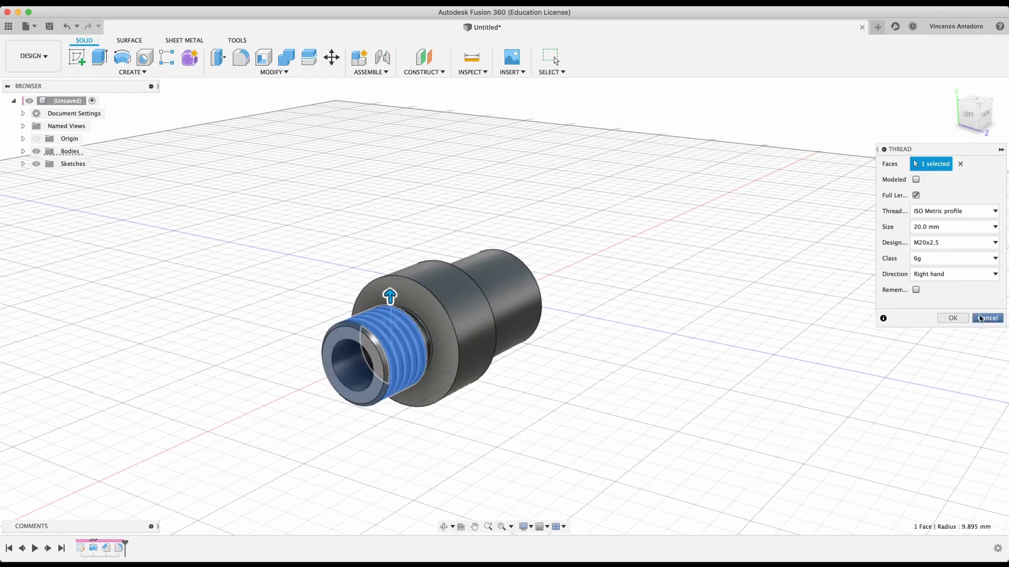
pyautogui.click(953, 318)
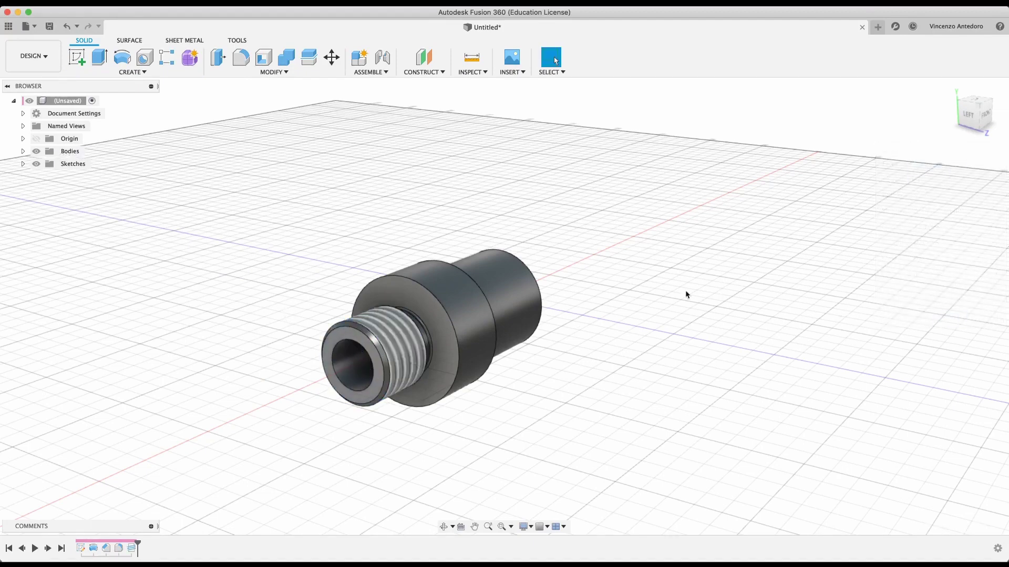
# - Chamfer both outer circular edges of the wide middle collar with an equal distance of 1 mm
pyautogui.click(279, 73)
pyautogui.click(234, 104)
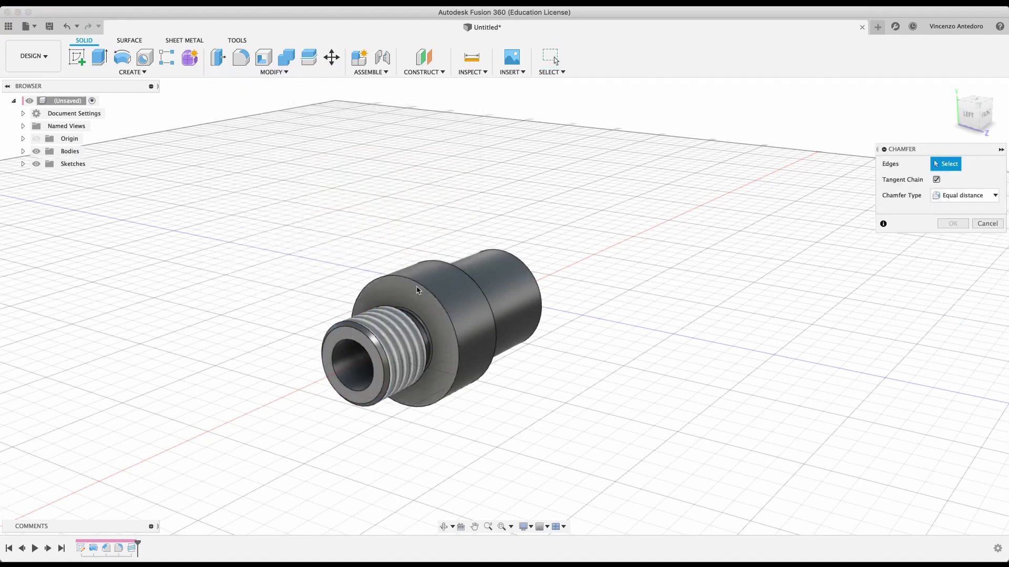
pyautogui.click(423, 288)
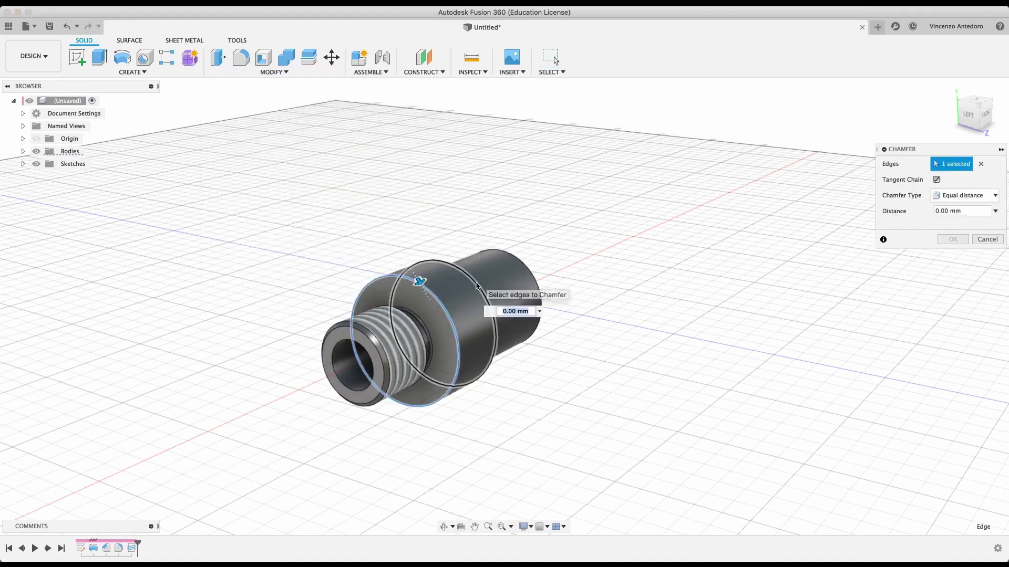
pyautogui.click(478, 286)
pyautogui.write('1')
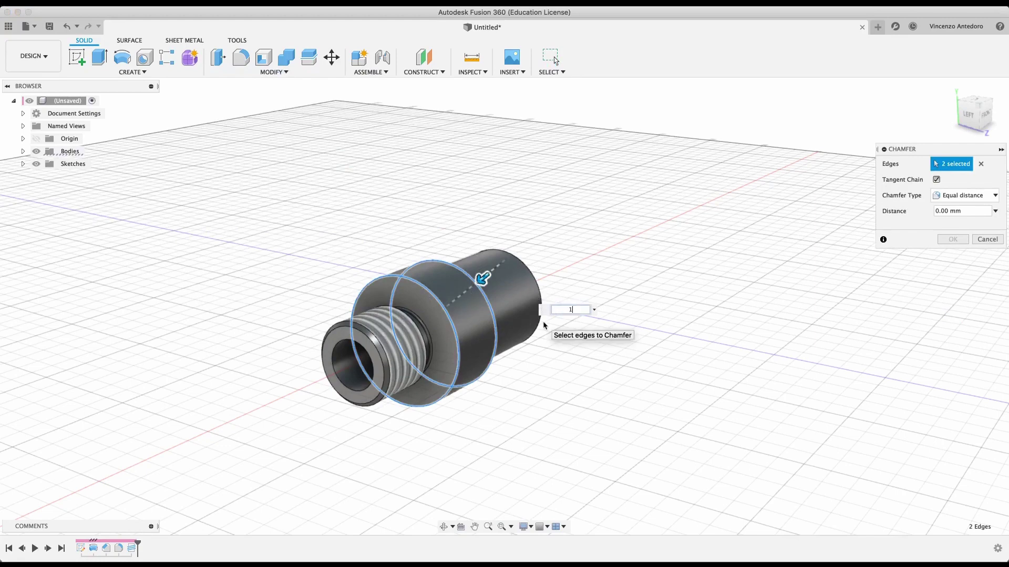
pyautogui.press('Return')
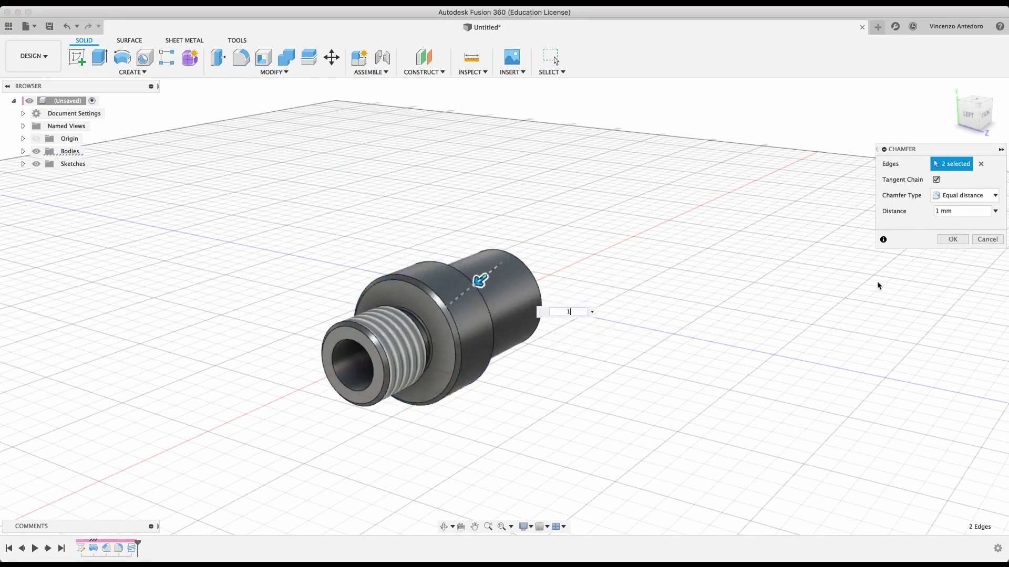
pyautogui.click(951, 240)
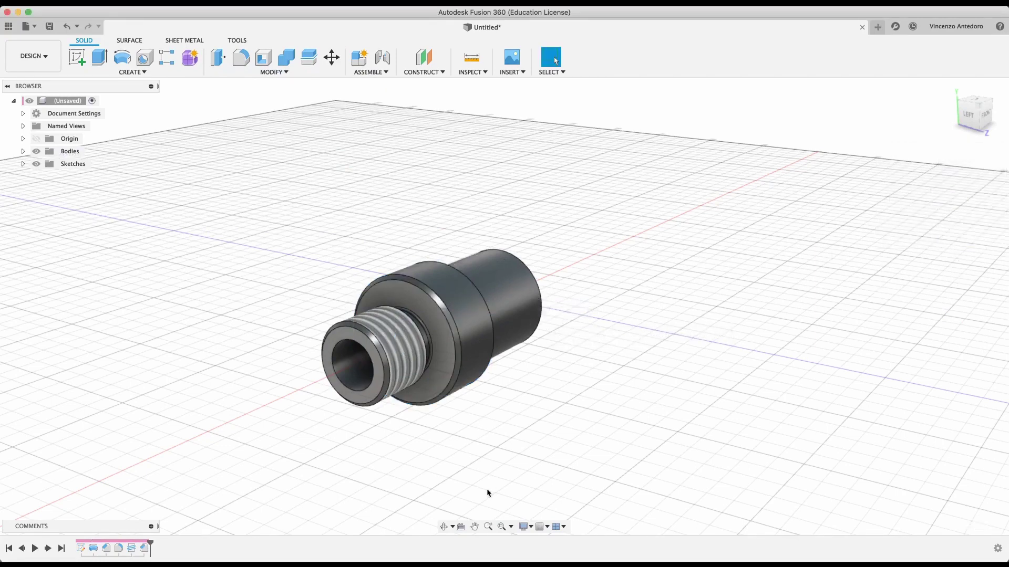
pyautogui.click(474, 527)
pyautogui.moveTo(467, 405); pyautogui.dragTo(518, 383)
pyautogui.moveTo(499, 385)
pyautogui.mouseDown()
pyautogui.moveTo(383, 347)
pyautogui.moveTo(478, 349)
pyautogui.moveTo(500, 373)
pyautogui.mouseUp()
pyautogui.press('Escape')
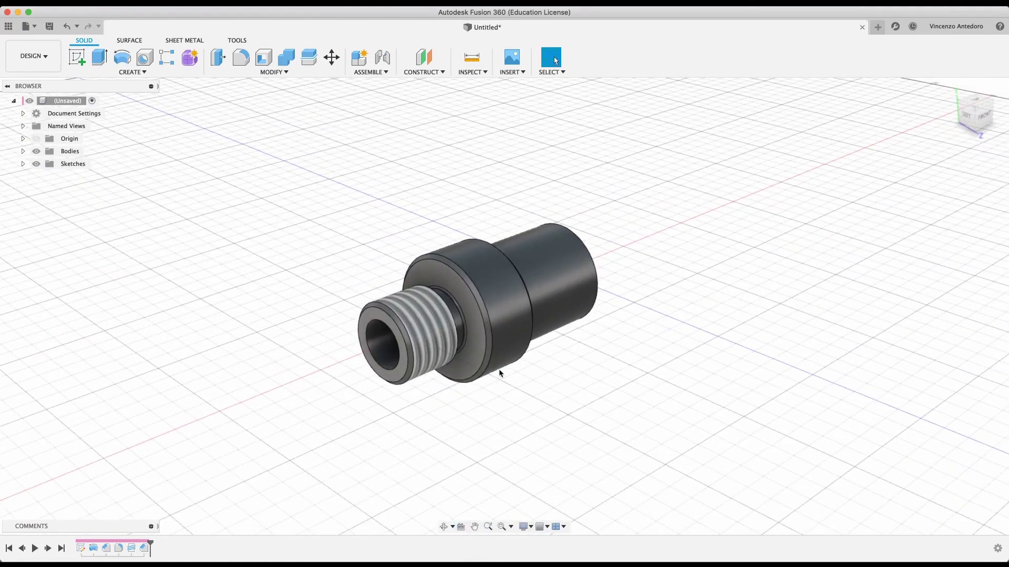